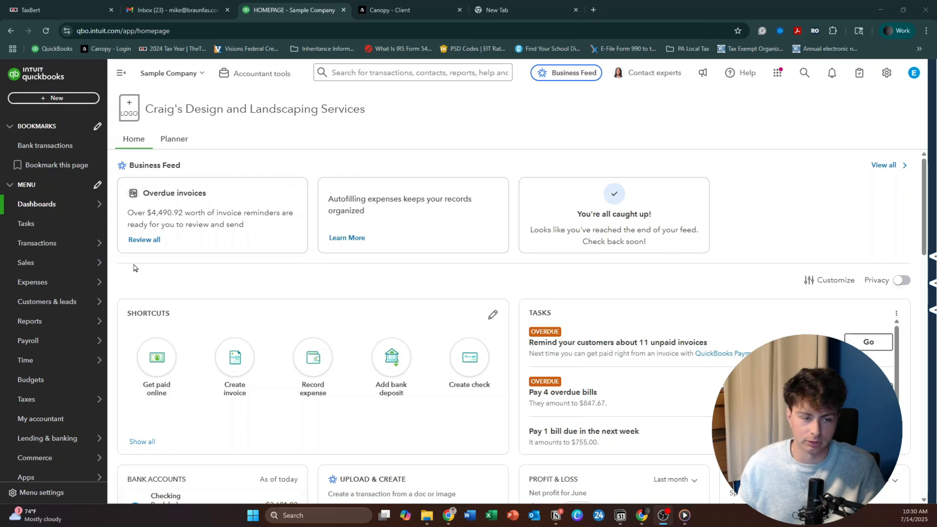
- Open the bank transactions page and dismiss the connection dialog, the AI banking banner and the new-page tip
{"action": "mouse_move", "coordinate": [70, 248]}
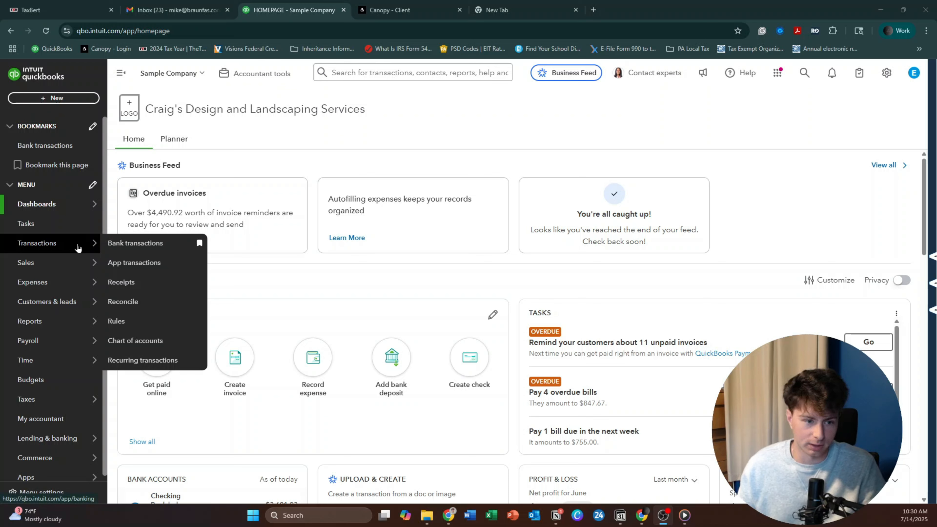
{"action": "left_click", "coordinate": [135, 243]}
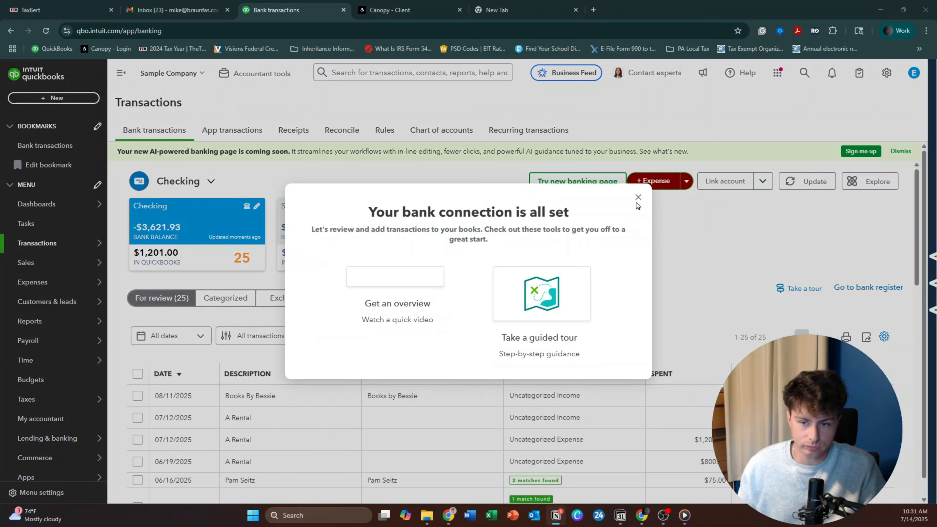
{"action": "left_click", "coordinate": [637, 199]}
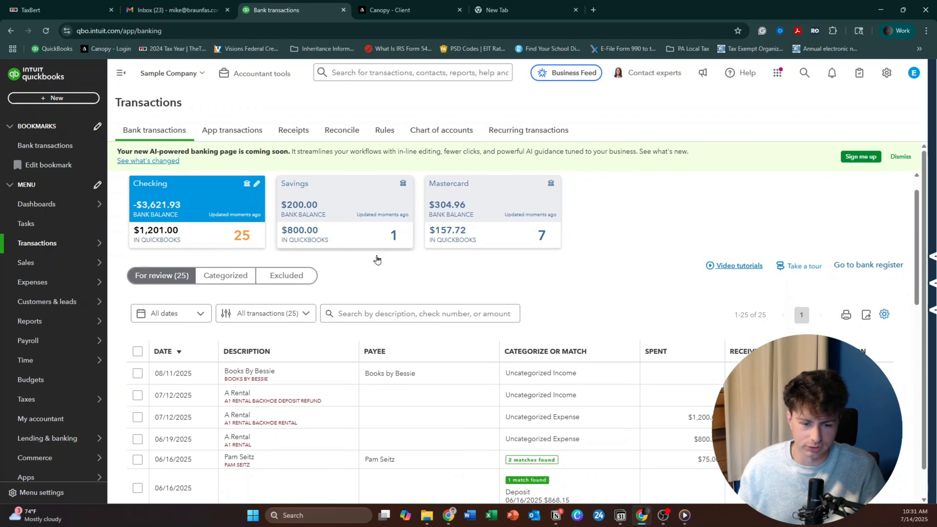
{"action": "scroll", "coordinate": [424, 263], "scroll_direction": "down", "scroll_amount": 1}
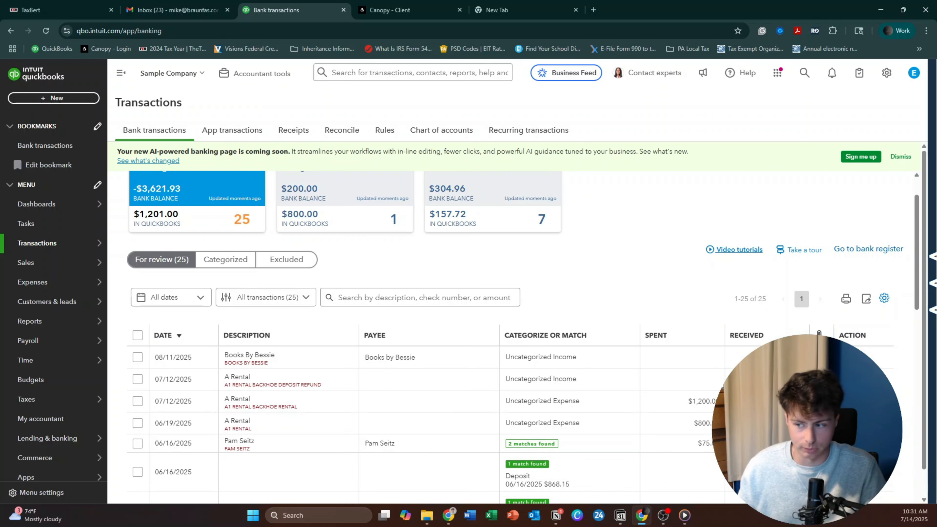
{"action": "scroll", "coordinate": [479, 314], "scroll_direction": "up", "scroll_amount": 1}
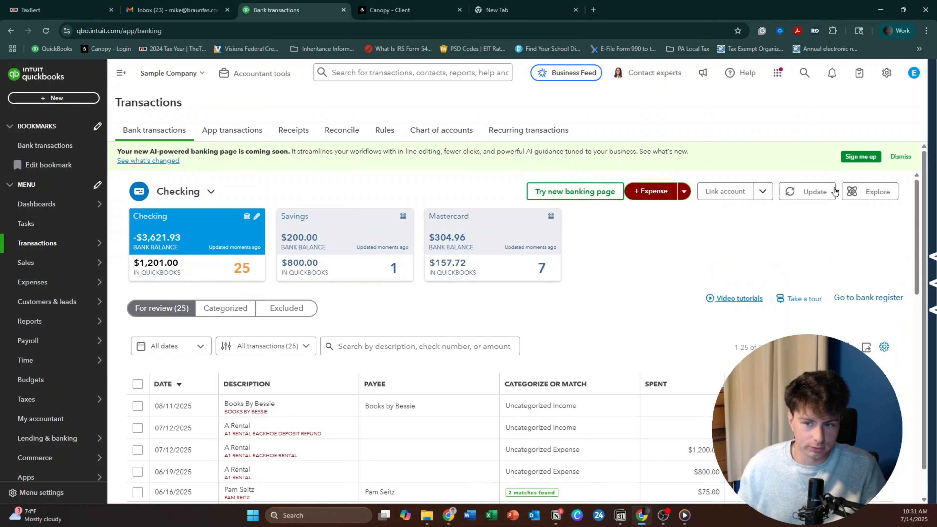
{"action": "left_click", "coordinate": [900, 157]}
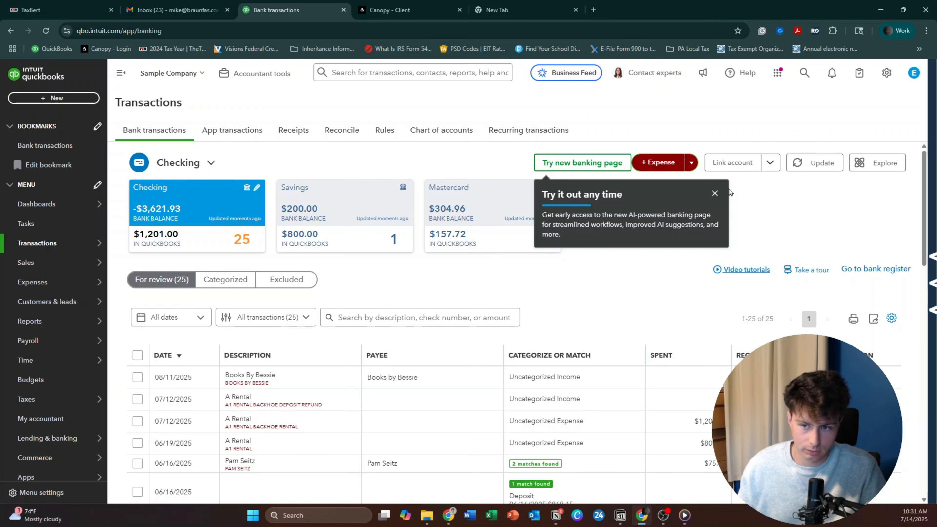
{"action": "left_click", "coordinate": [715, 195]}
- Add the 08/11/2025 Books by Bessie deposit to the books as Uncategorized Income
{"action": "scroll", "coordinate": [182, 352], "scroll_direction": "down", "scroll_amount": 2}
{"action": "scroll", "coordinate": [211, 333], "scroll_direction": "up", "scroll_amount": 2}
{"action": "scroll", "coordinate": [372, 329], "scroll_direction": "down", "scroll_amount": 2}
{"action": "scroll", "coordinate": [492, 336], "scroll_direction": "up", "scroll_amount": 1}
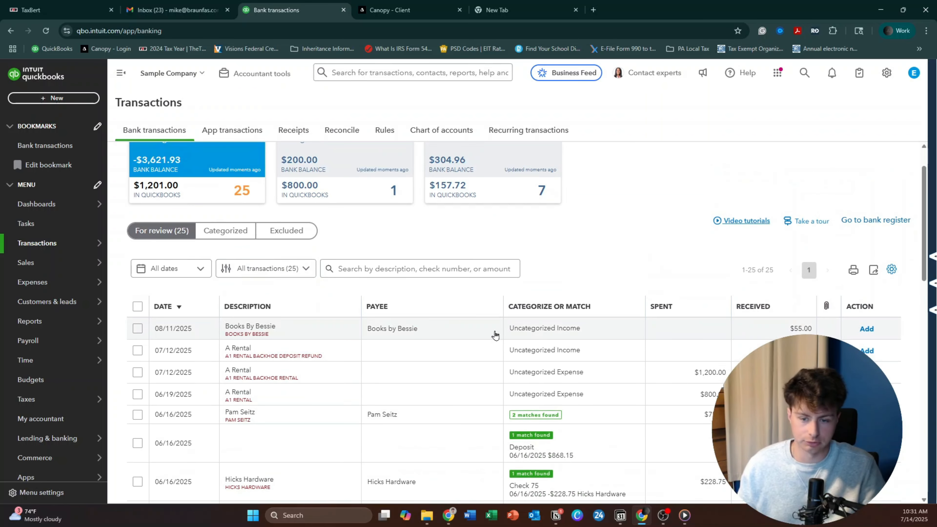
{"action": "left_click", "coordinate": [864, 334]}
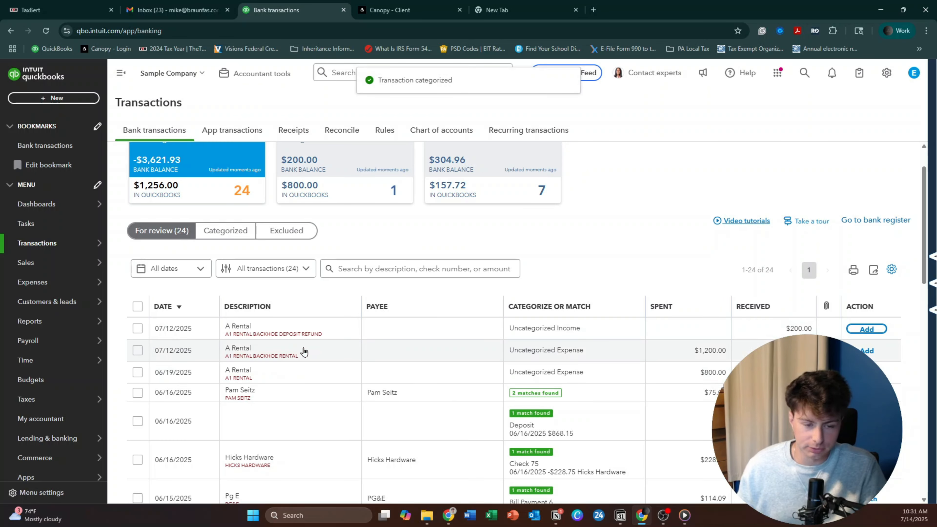
- Review the suggested matches for the Checking account and select the three A Rental transactions dated 07/12/2025 and 06/19/2025
{"action": "scroll", "coordinate": [266, 368], "scroll_direction": "down", "scroll_amount": 9}
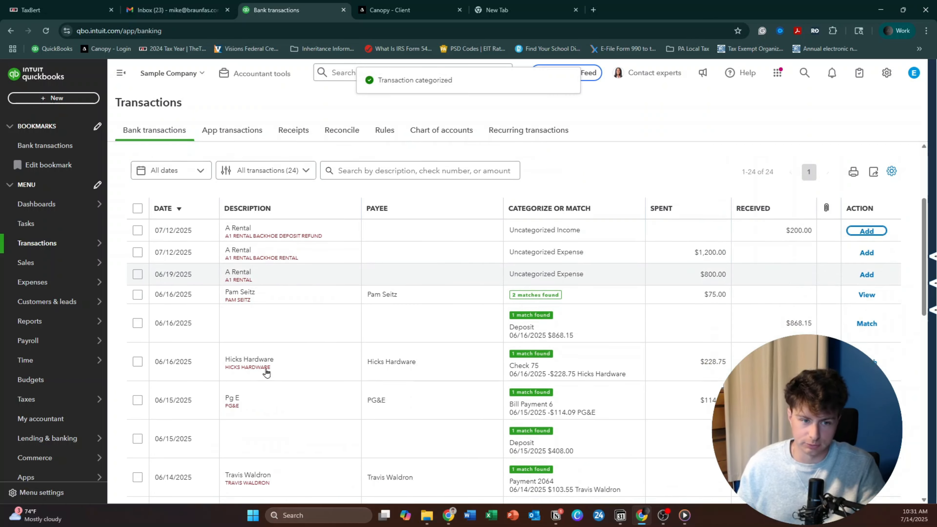
{"action": "scroll", "coordinate": [535, 264], "scroll_direction": "up", "scroll_amount": 4}
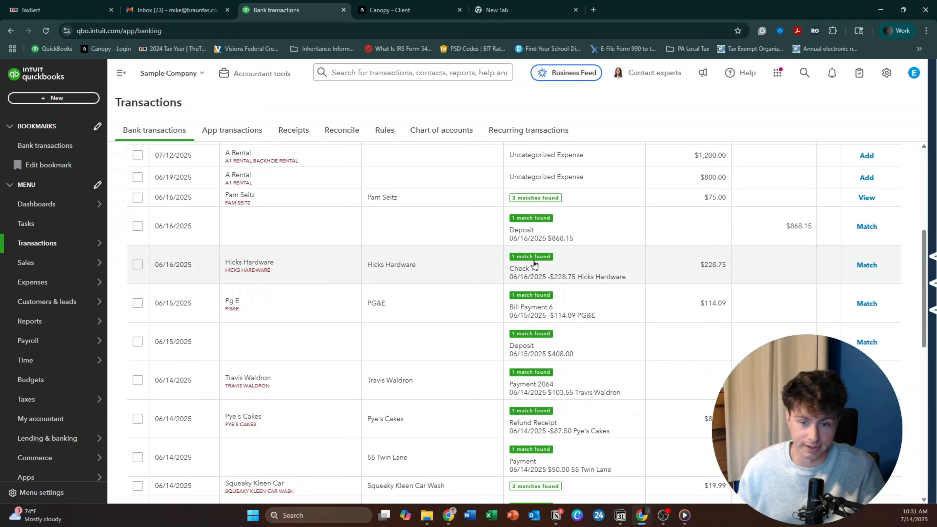
{"action": "scroll", "coordinate": [526, 275], "scroll_direction": "down", "scroll_amount": 5}
{"action": "scroll", "coordinate": [509, 314], "scroll_direction": "down", "scroll_amount": 7}
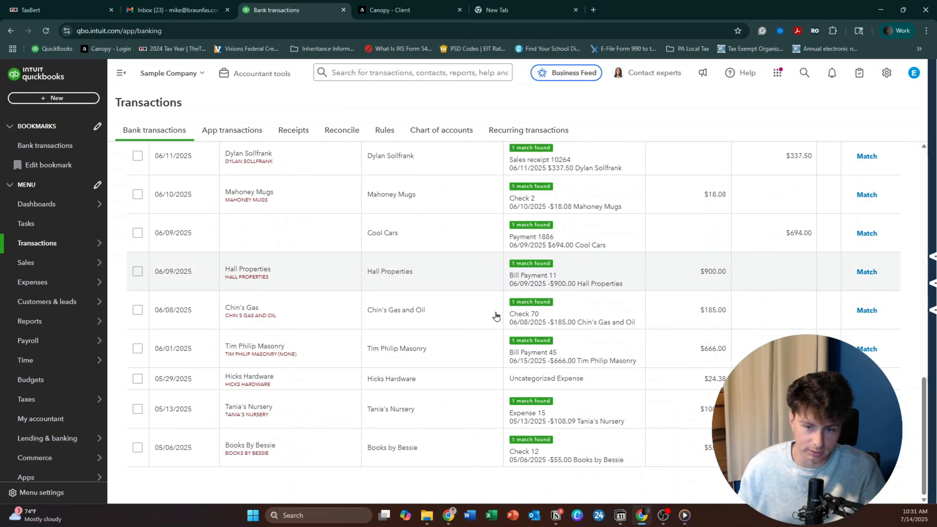
{"action": "scroll", "coordinate": [369, 343], "scroll_direction": "up", "scroll_amount": 5}
{"action": "scroll", "coordinate": [326, 368], "scroll_direction": "up", "scroll_amount": 12}
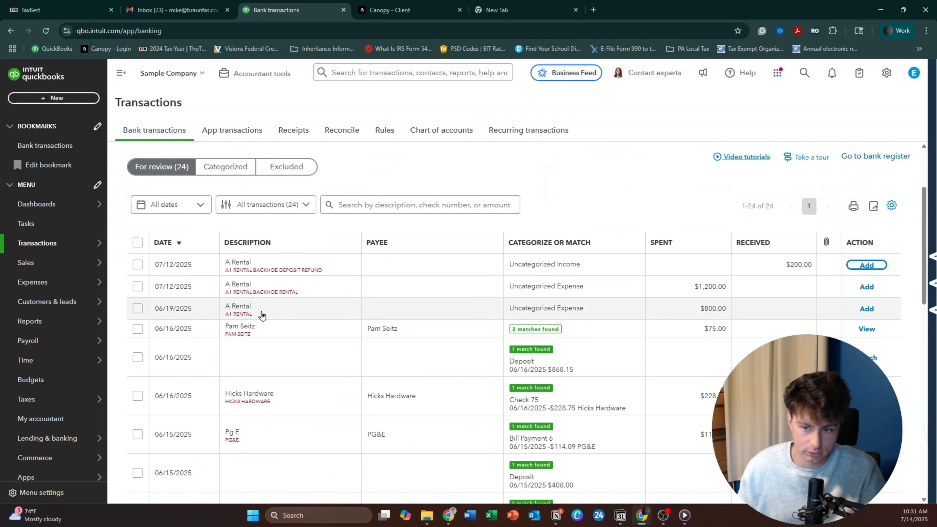
{"action": "left_click", "coordinate": [137, 266]}
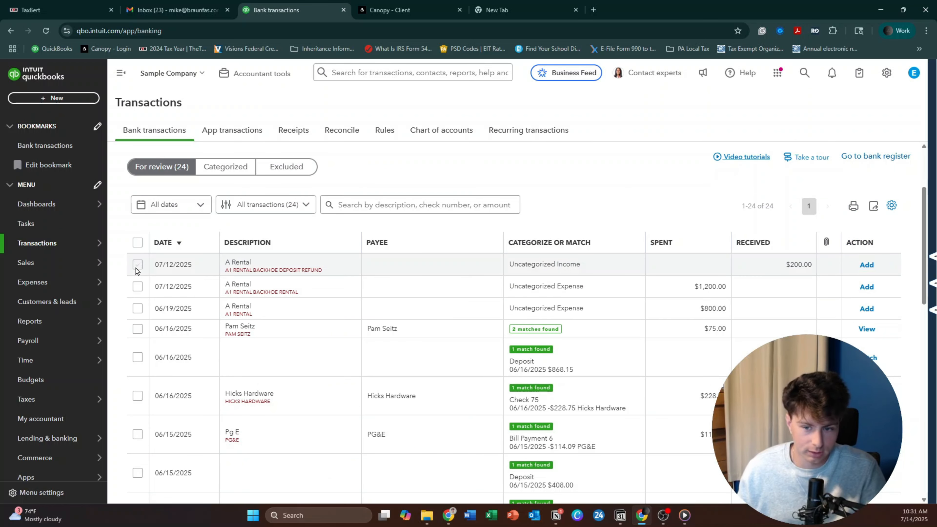
{"action": "left_click", "coordinate": [137, 287]}
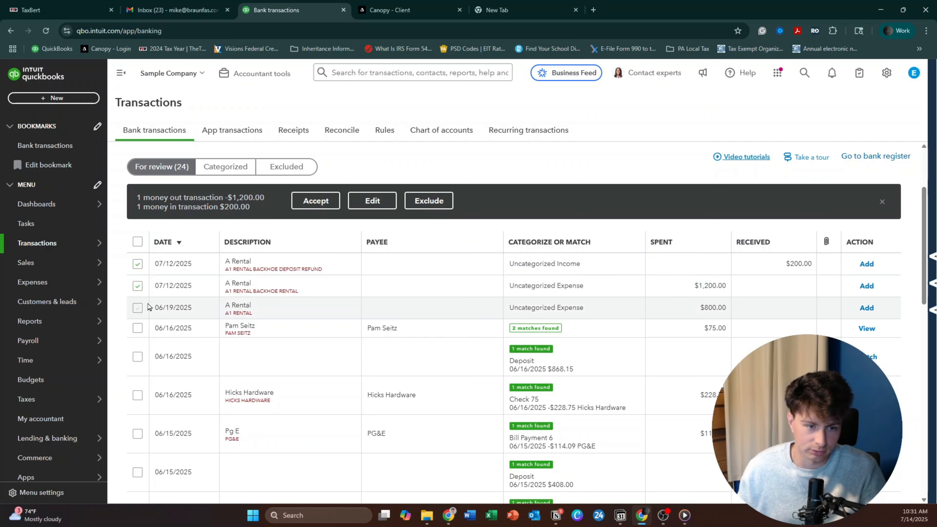
{"action": "left_click", "coordinate": [138, 307]}
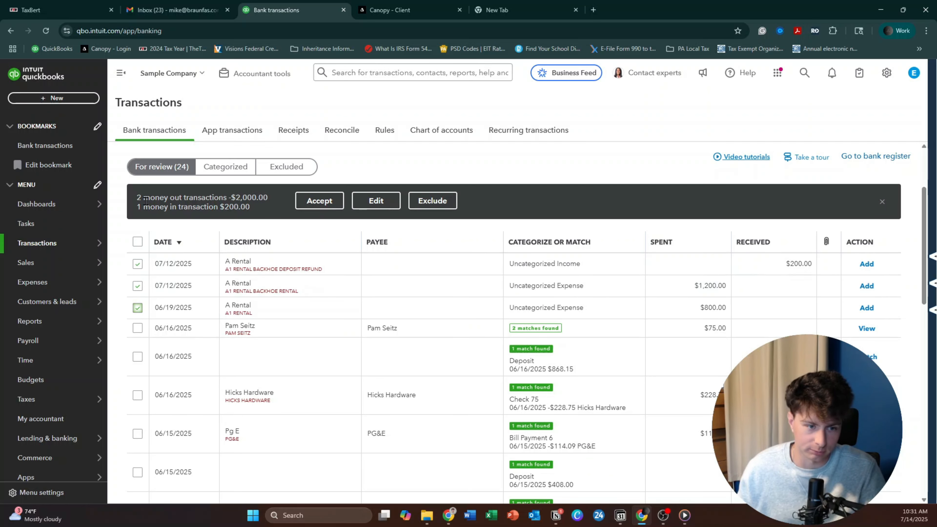
- Examine the payee, account and customer/project choices for bulk editing the selected transactions, and close without applying anything
{"action": "left_click", "coordinate": [380, 202]}
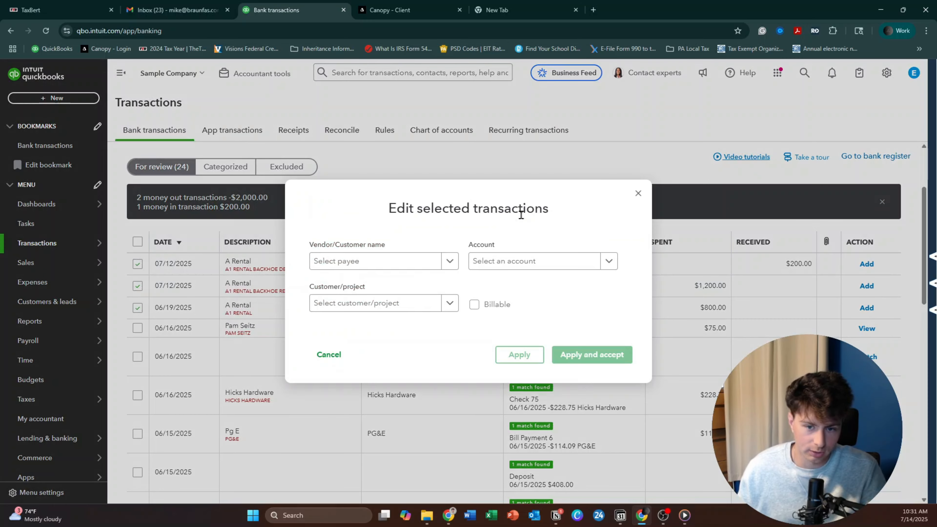
{"action": "left_click", "coordinate": [638, 194]}
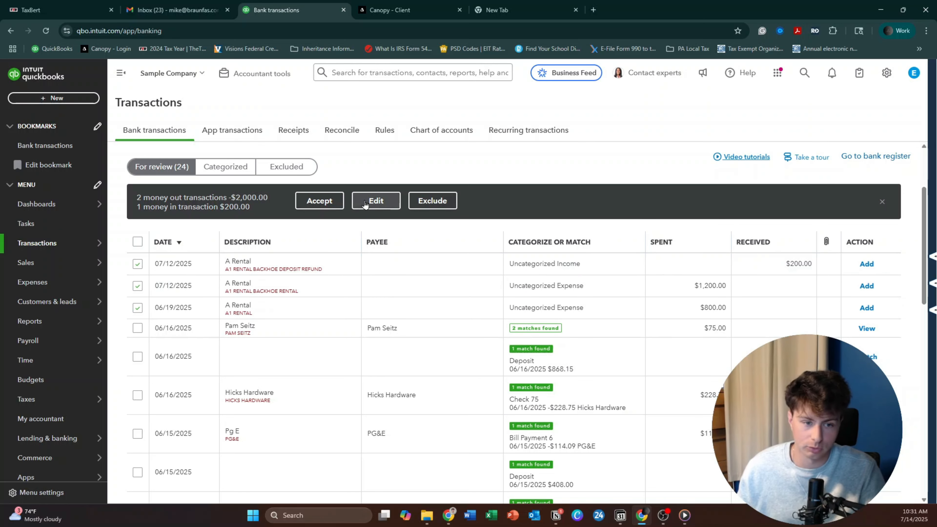
{"action": "left_click", "coordinate": [375, 200]}
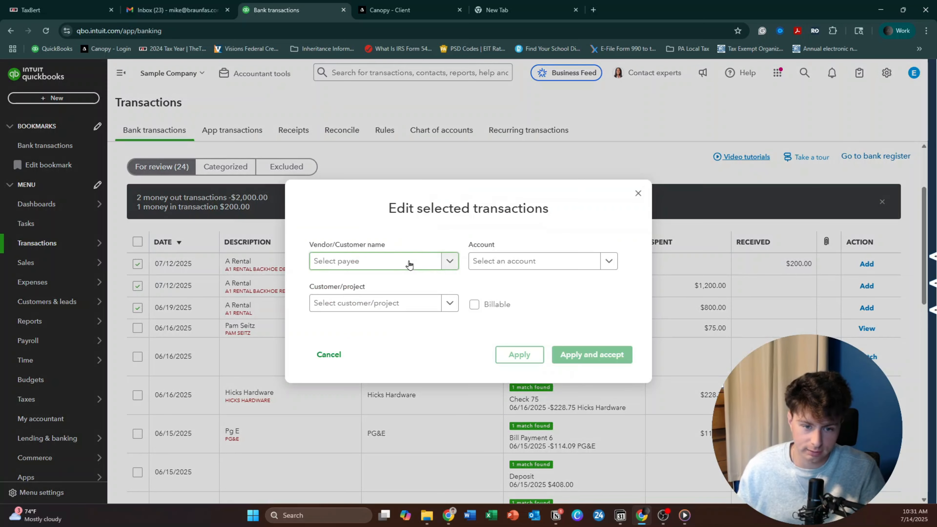
{"action": "left_click", "coordinate": [412, 265]}
{"action": "left_click", "coordinate": [419, 263]}
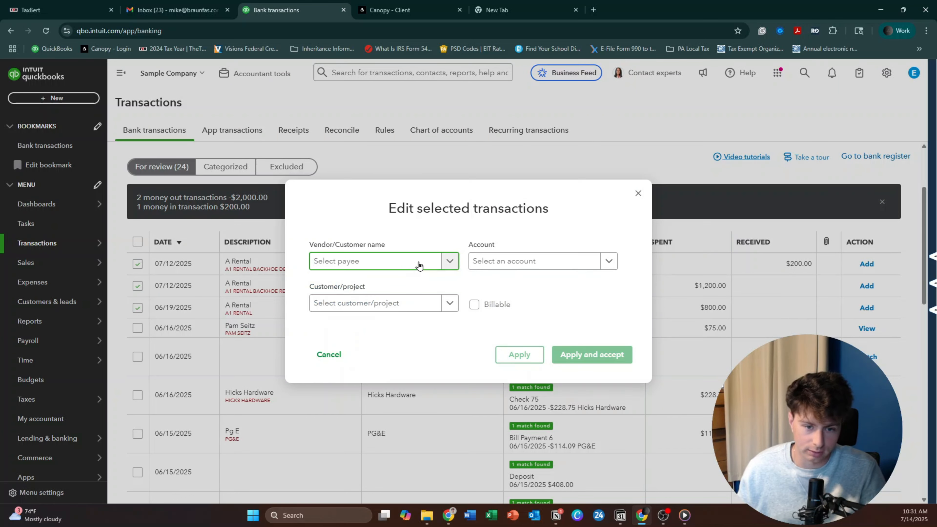
{"action": "left_click", "coordinate": [518, 265]}
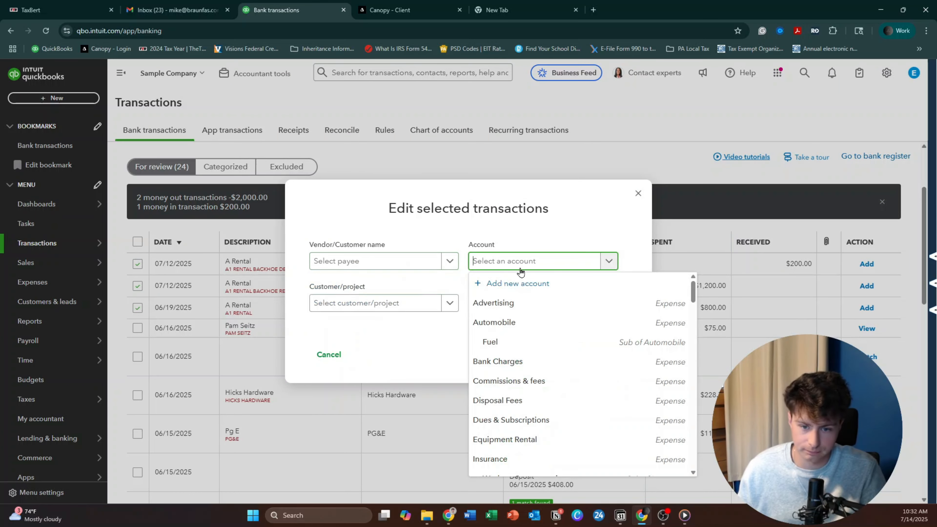
{"action": "left_click", "coordinate": [569, 262]}
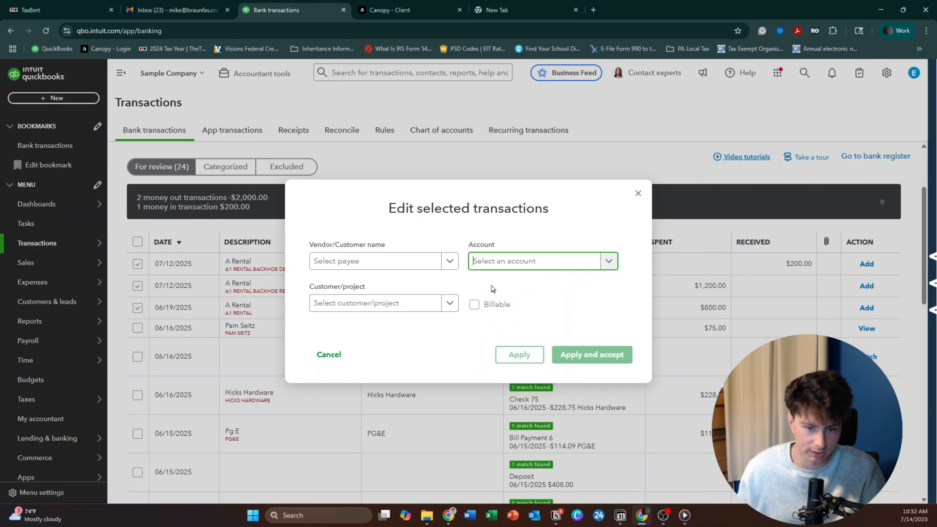
{"action": "left_click", "coordinate": [412, 308]}
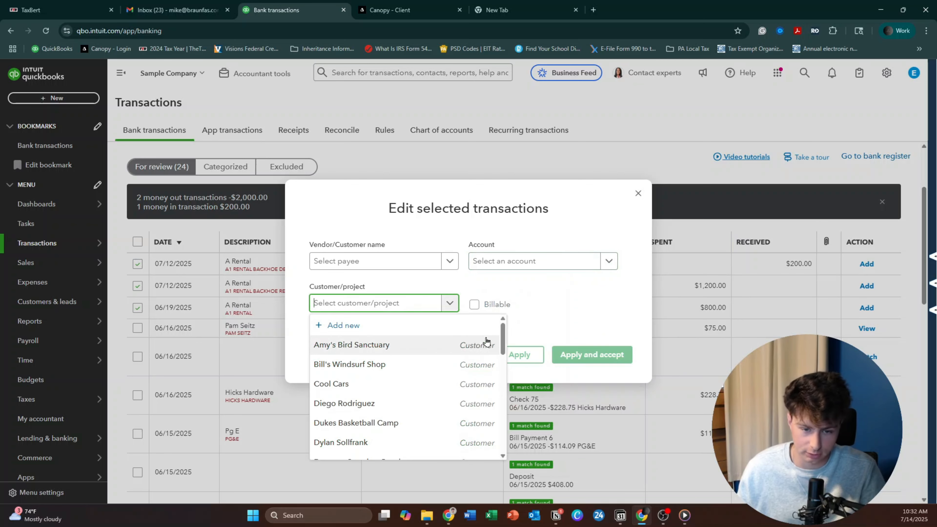
{"action": "left_click", "coordinate": [542, 330]}
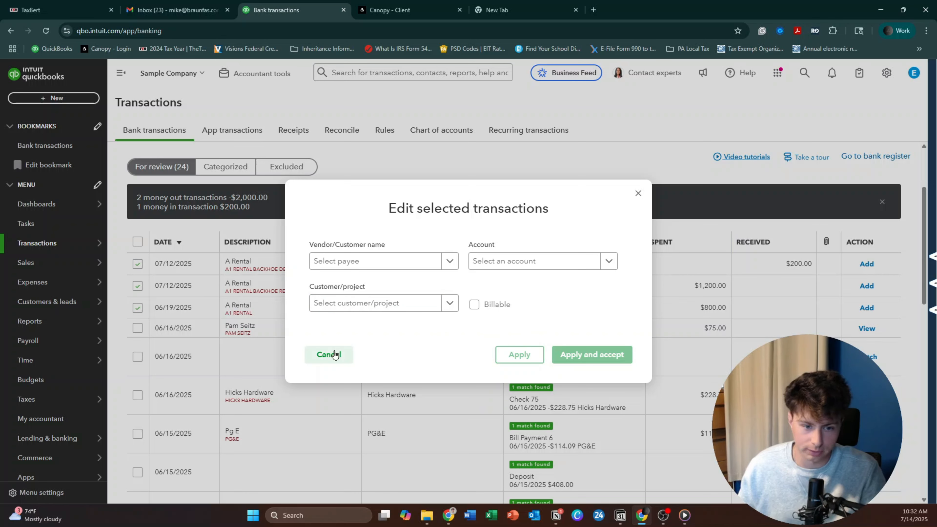
{"action": "left_click", "coordinate": [512, 261]}
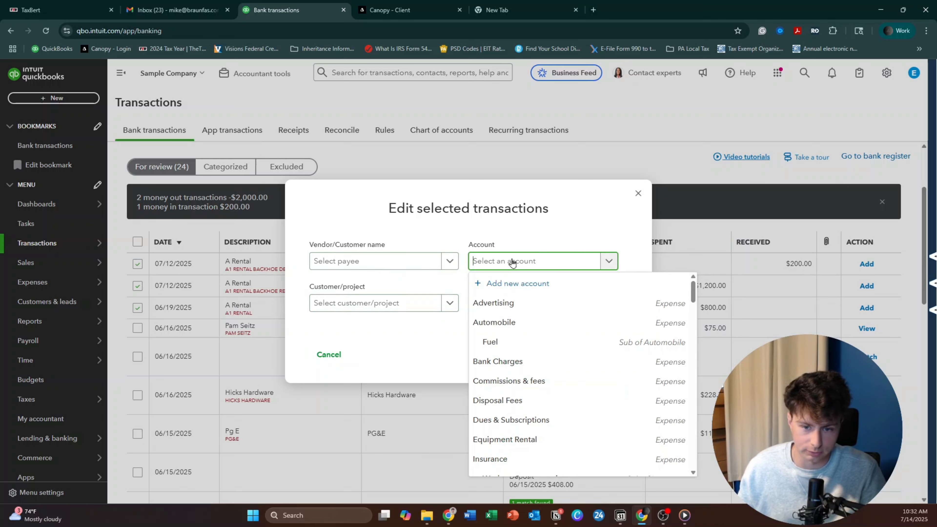
{"action": "left_click", "coordinate": [592, 231]}
{"action": "left_click", "coordinate": [638, 193]}
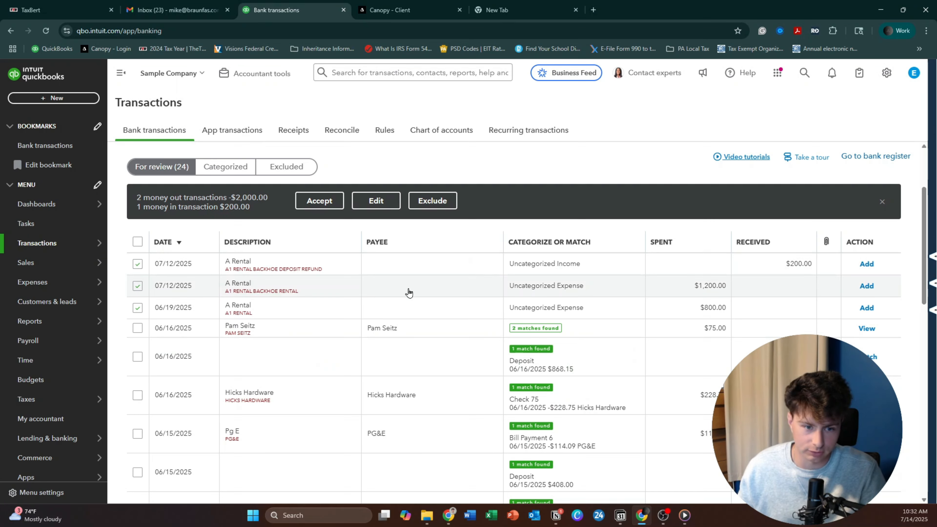
- Deselect the 06/19/2025 A Rental transaction and accept the two 07/12/2025 A Rental transactions together
{"action": "left_click", "coordinate": [138, 308]}
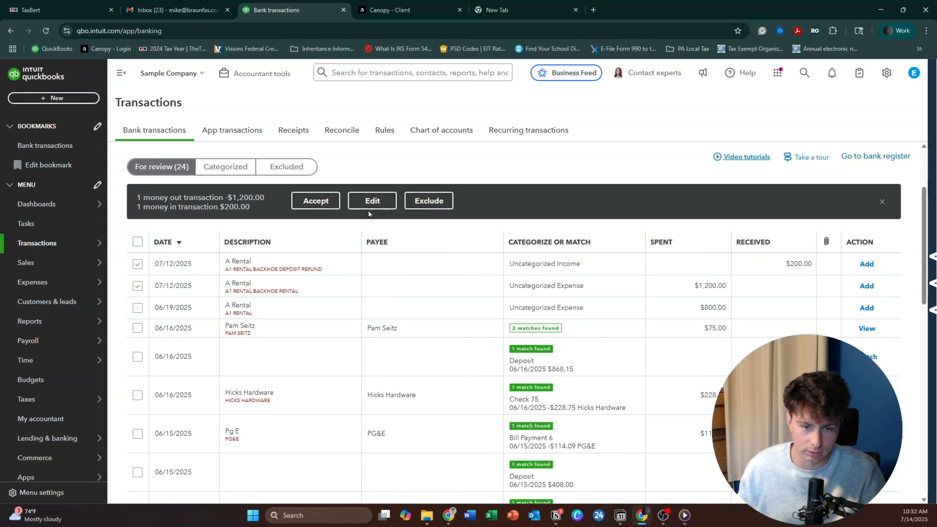
{"action": "left_click", "coordinate": [328, 203]}
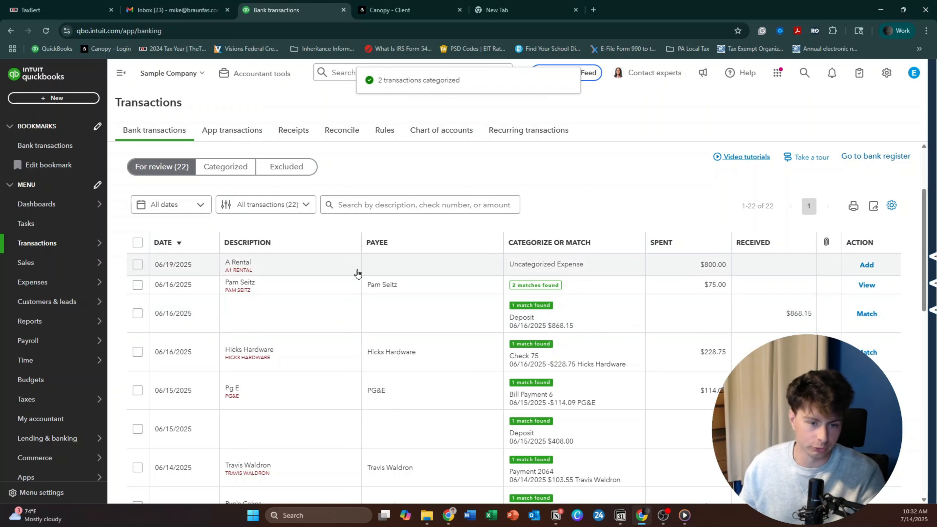
- Expand the 06/19/2025 A Rental transaction and look through the available payees for a matching vendor
{"action": "left_click", "coordinate": [358, 273]}
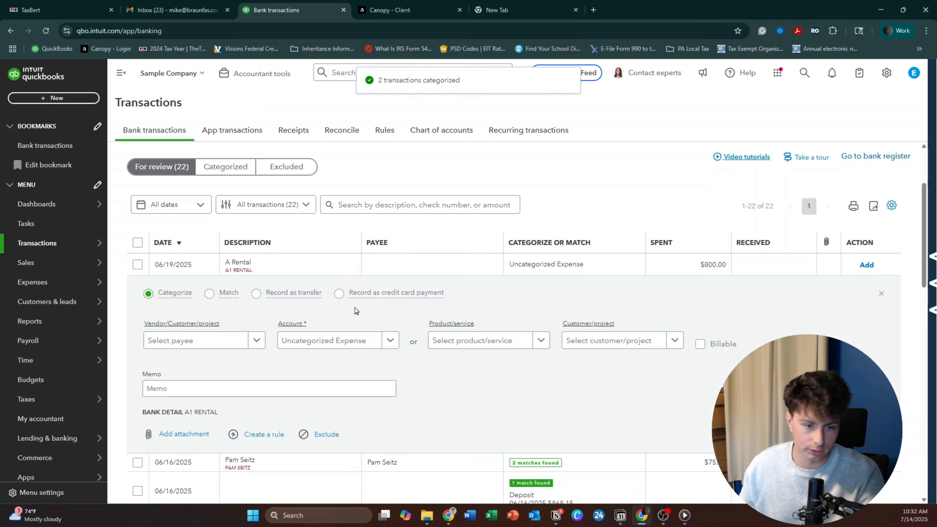
{"action": "left_click", "coordinate": [231, 344]}
{"action": "scroll", "coordinate": [222, 396], "scroll_direction": "down", "scroll_amount": 10}
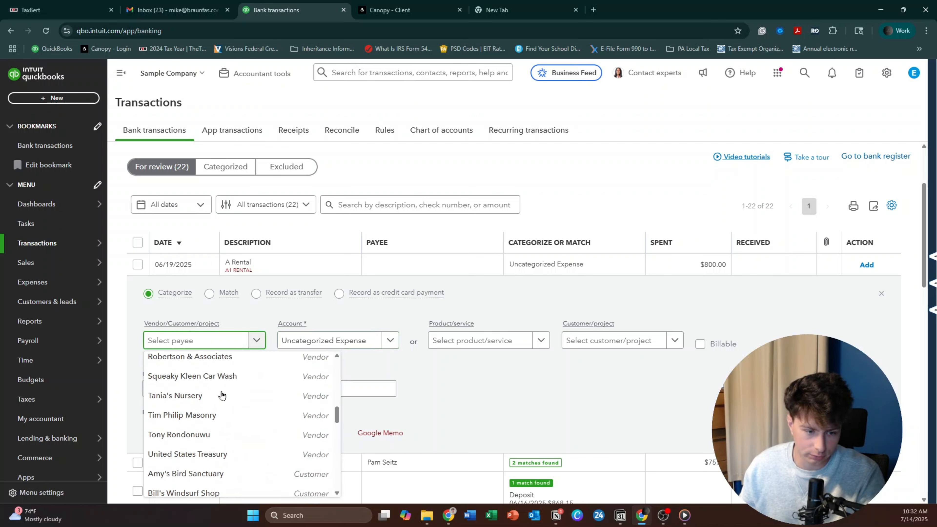
{"action": "scroll", "coordinate": [222, 396], "scroll_direction": "down", "scroll_amount": 10}
{"action": "scroll", "coordinate": [222, 397], "scroll_direction": "up", "scroll_amount": 10}
{"action": "scroll", "coordinate": [223, 397], "scroll_direction": "down", "scroll_amount": 10}
{"action": "scroll", "coordinate": [224, 398], "scroll_direction": "up", "scroll_amount": 15}
{"action": "scroll", "coordinate": [223, 397], "scroll_direction": "down", "scroll_amount": 15}
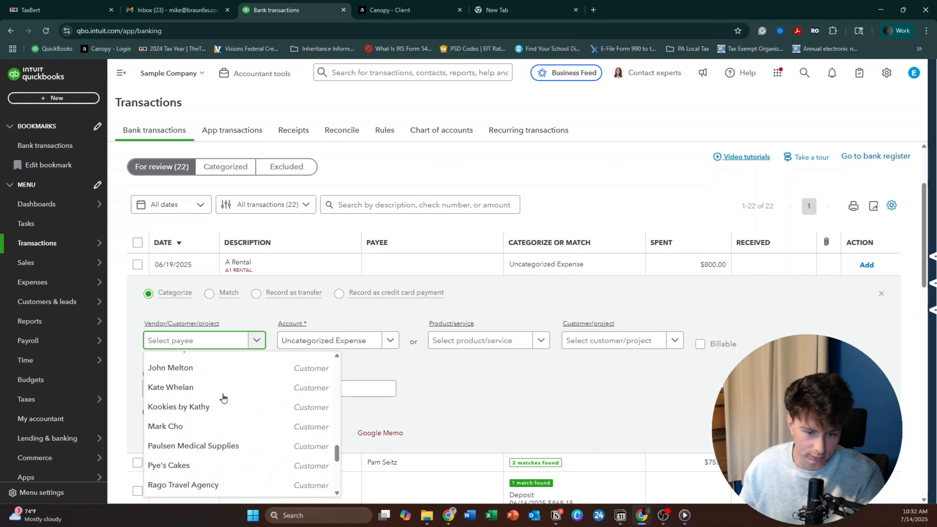
{"action": "scroll", "coordinate": [223, 397], "scroll_direction": "up", "scroll_amount": 6}
{"action": "scroll", "coordinate": [212, 421], "scroll_direction": "up", "scroll_amount": 8}
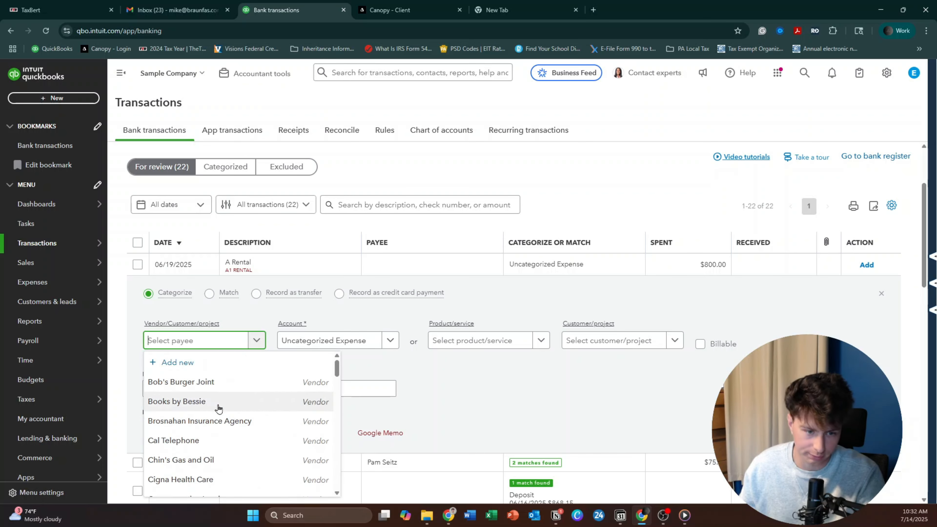
{"action": "scroll", "coordinate": [412, 340], "scroll_direction": "up", "scroll_amount": 1}
{"action": "scroll", "coordinate": [412, 340], "scroll_direction": "up", "scroll_amount": 2}
{"action": "scroll", "coordinate": [445, 368], "scroll_direction": "down", "scroll_amount": 4}
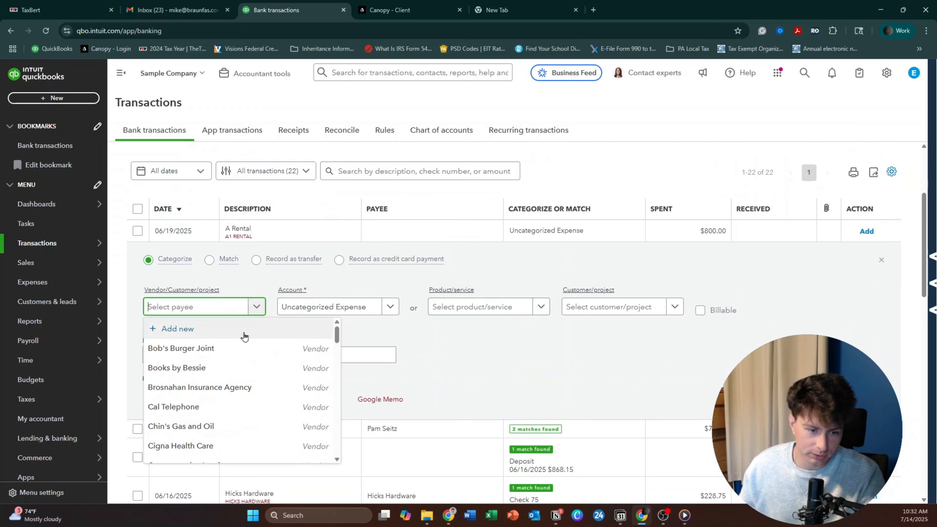
- Create a new vendor with the company name A Rental from the 06/19/2025 transaction's payee field and save it
{"action": "key", "text": "Escape"}
{"action": "left_click", "coordinate": [216, 310]}
{"action": "left_click", "coordinate": [213, 333]}
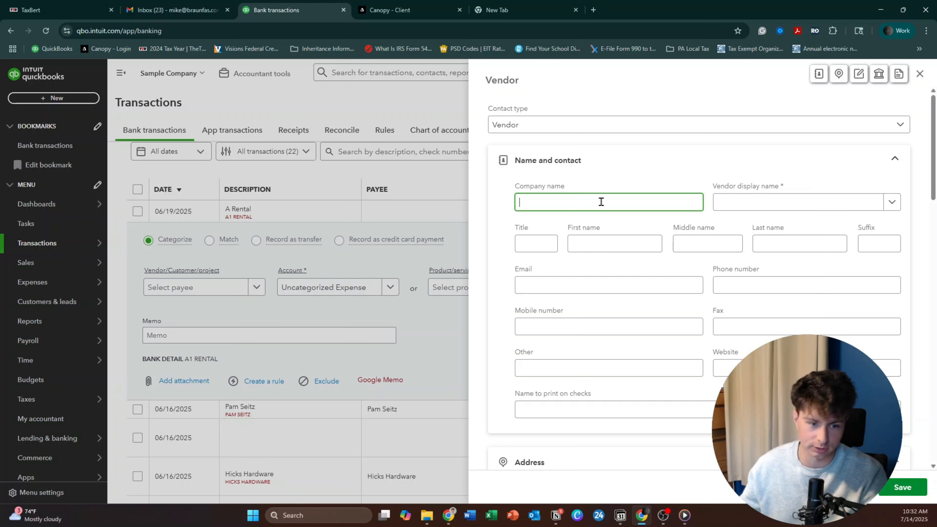
{"action": "type", "text": "A1"}
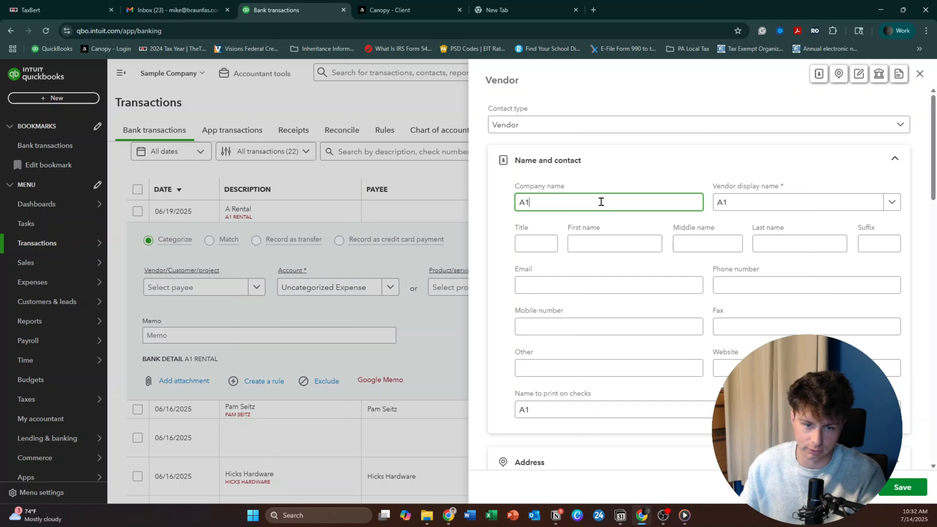
{"action": "type", "text": " Rental"}
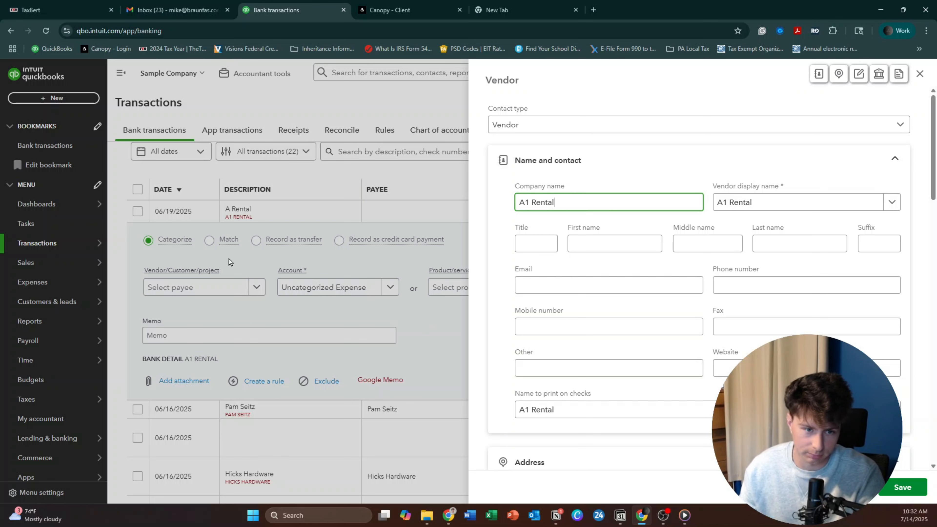
{"action": "left_click", "coordinate": [530, 203]}
{"action": "key", "text": "BackSpace"}
{"action": "left_click", "coordinate": [695, 164]}
{"action": "left_click", "coordinate": [689, 164]}
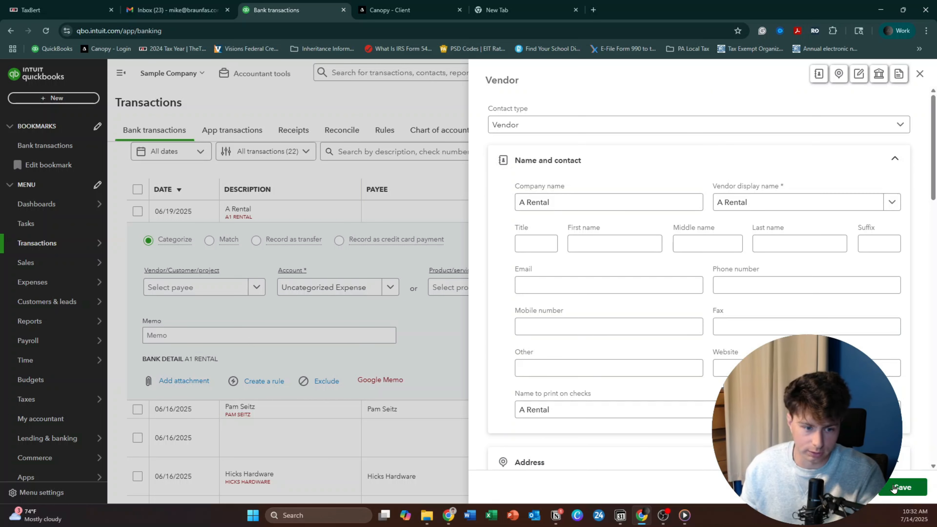
{"action": "left_click", "coordinate": [902, 487]}
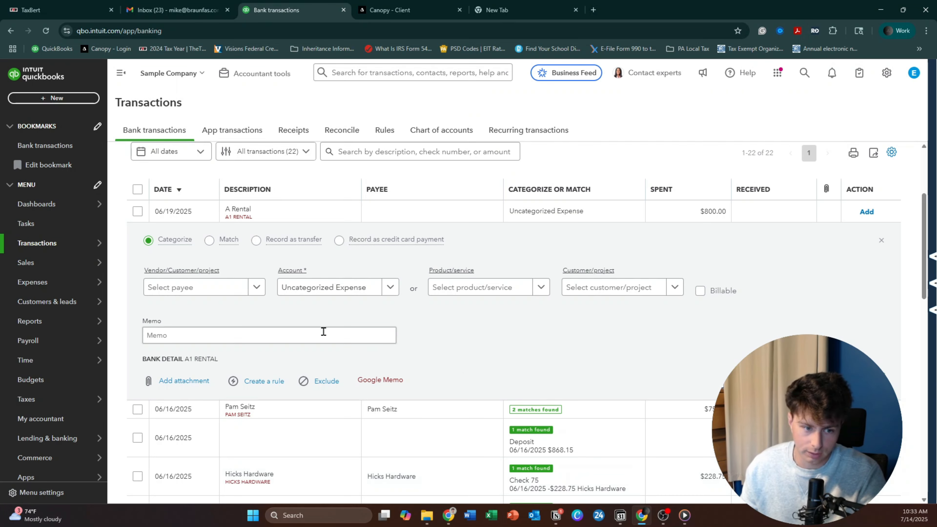
- Assign A Rental as the payee of the 06/19/2025 transaction and add it under Uncategorized Expense
{"action": "left_click", "coordinate": [245, 304]}
{"action": "left_click_drag", "start_coordinate": [171, 287], "coordinate": [174, 286]}
{"action": "left_click", "coordinate": [186, 328]}
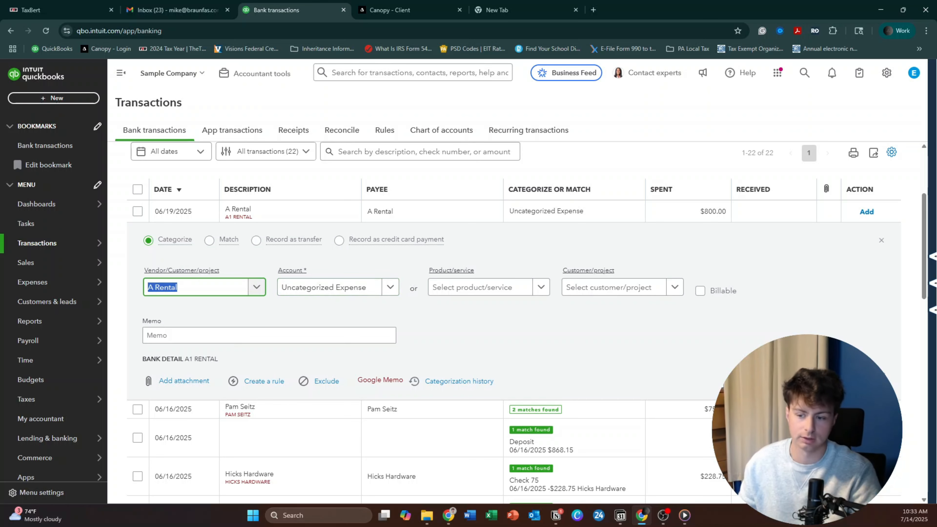
{"action": "left_click", "coordinate": [334, 289]}
{"action": "left_click", "coordinate": [439, 314]}
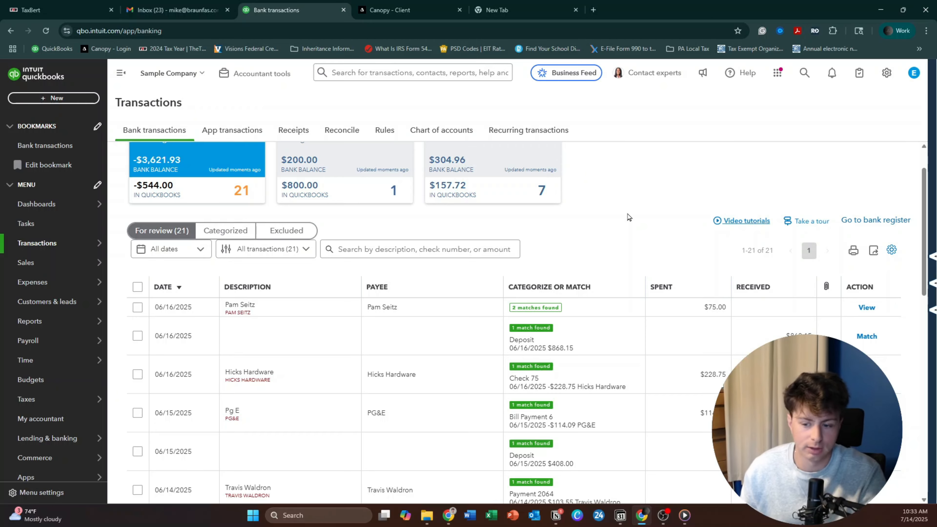
- Search all transactions for 868, open the 6/16/25 deposit to inspect its included payments, and close it
{"action": "scroll", "coordinate": [608, 207], "scroll_direction": "down", "scroll_amount": 5}
{"action": "scroll", "coordinate": [608, 207], "scroll_direction": "up", "scroll_amount": 10}
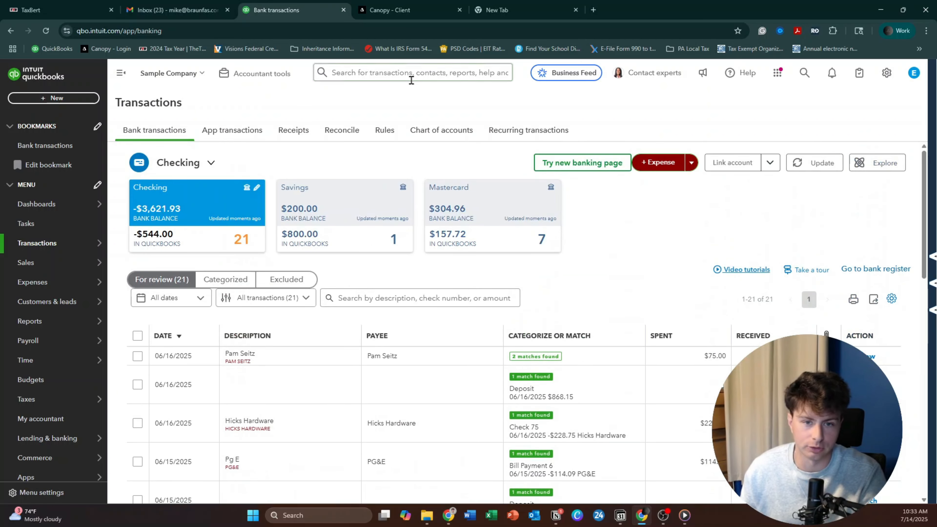
{"action": "left_click", "coordinate": [411, 78]}
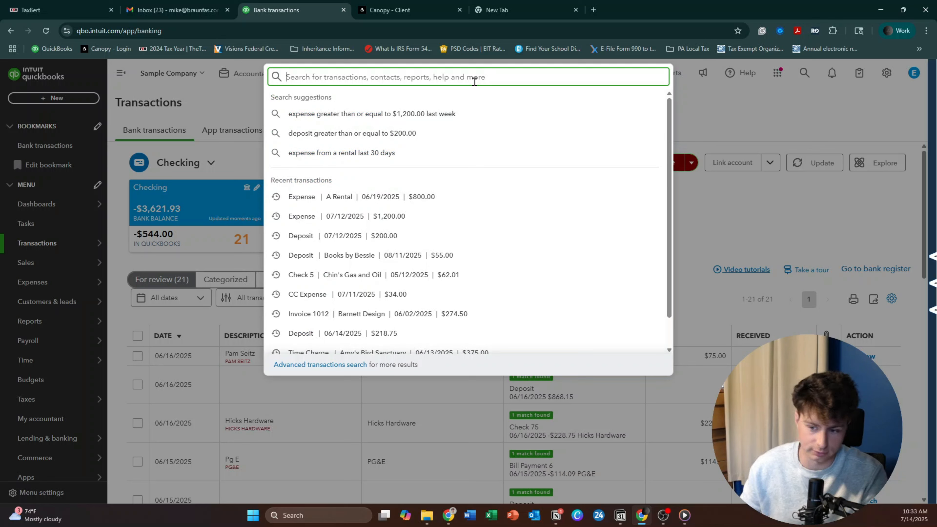
{"action": "type", "text": "868"}
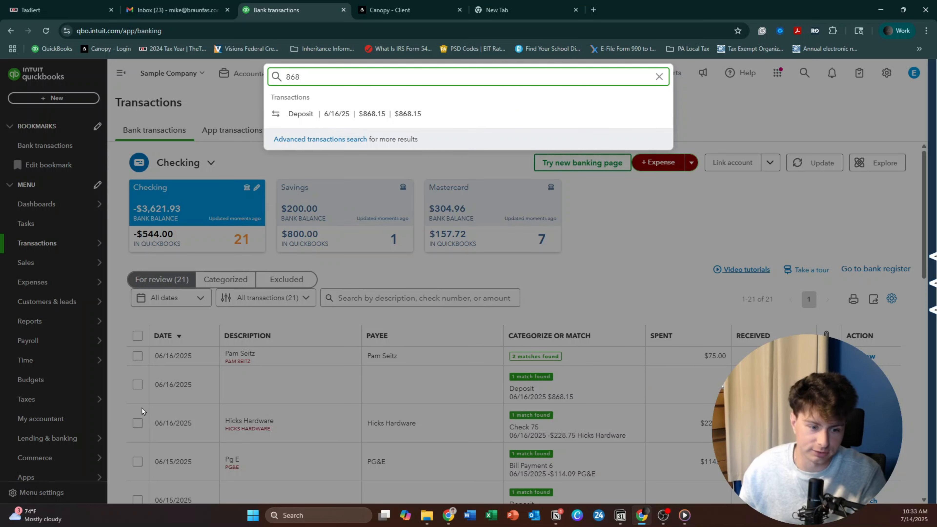
{"action": "left_click", "coordinate": [381, 115]}
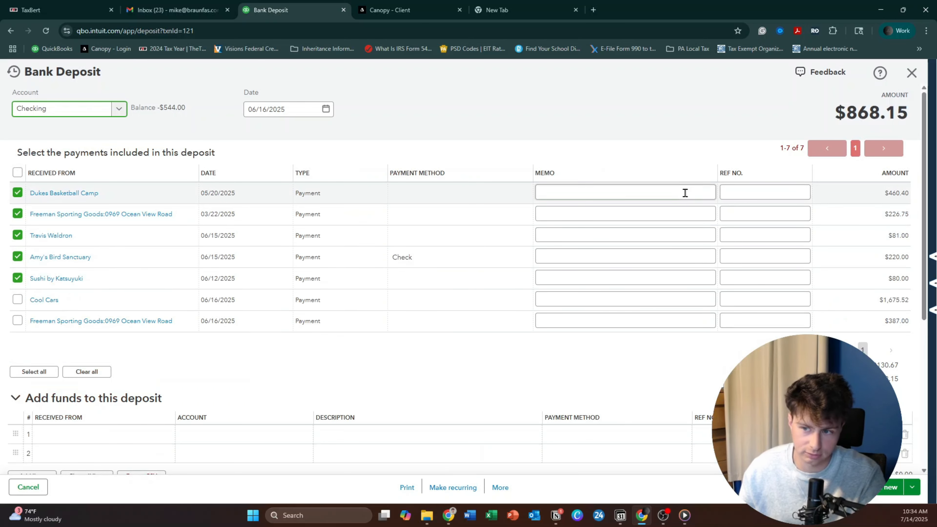
{"action": "left_click", "coordinate": [918, 79]}
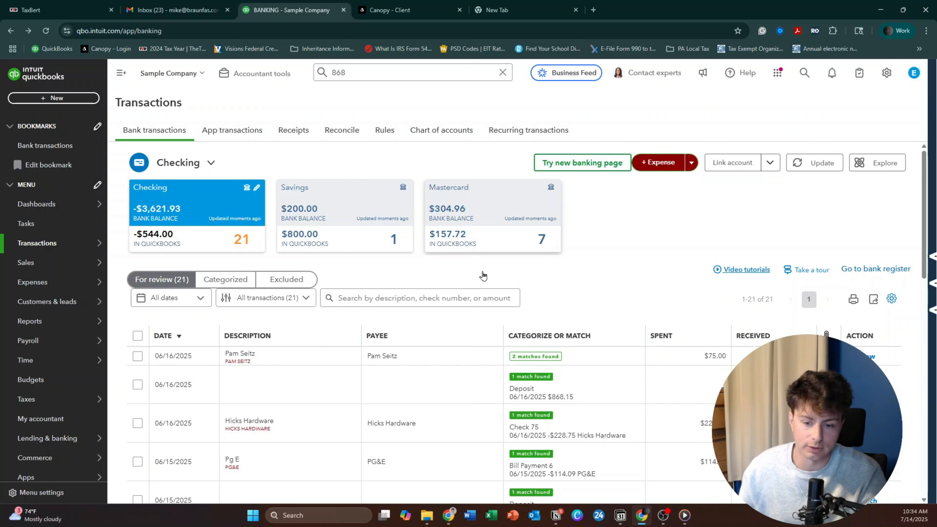
- Open the advanced transactions search and filter the results by the transaction type Expense
{"action": "left_click", "coordinate": [359, 77]}
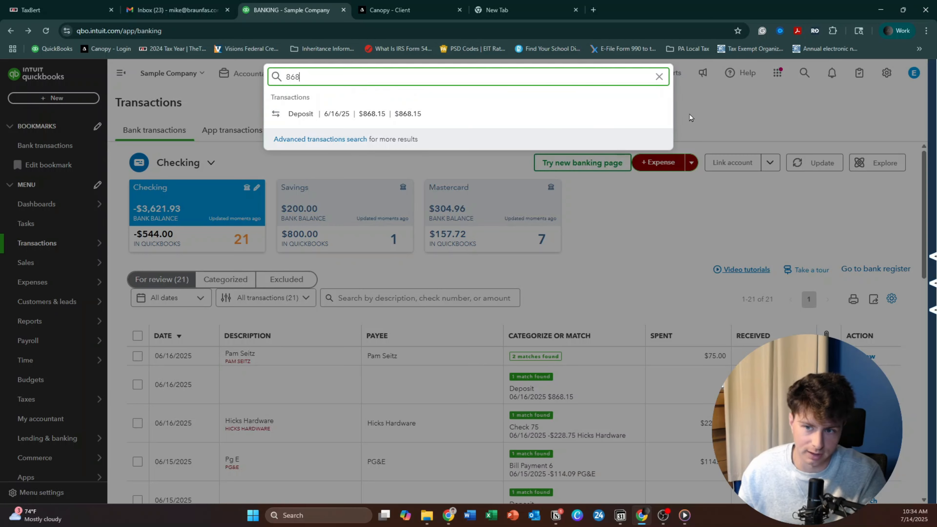
{"action": "left_click", "coordinate": [689, 118]}
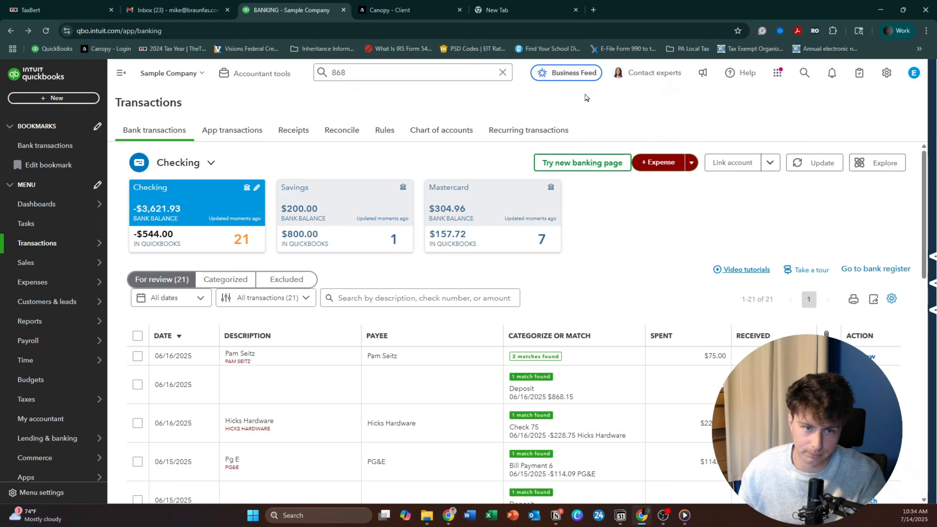
{"action": "left_click", "coordinate": [379, 75]}
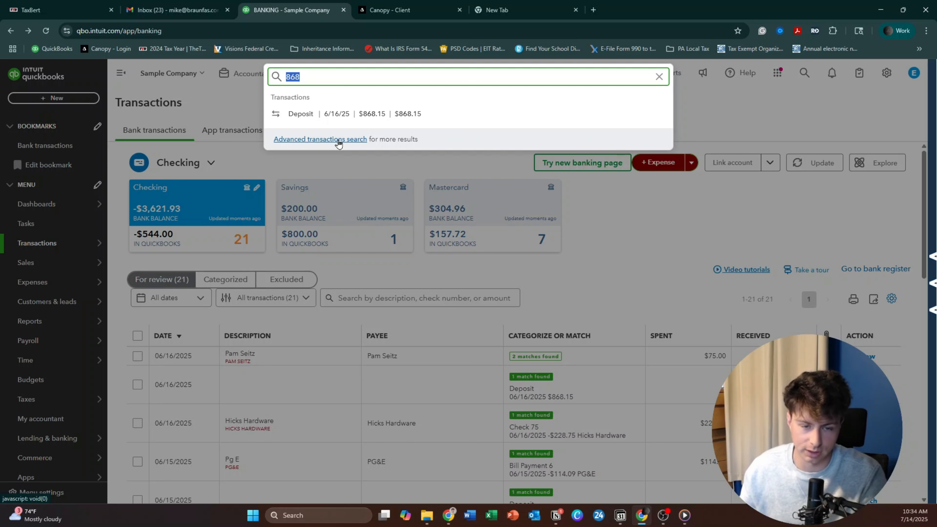
{"action": "left_click", "coordinate": [338, 141]}
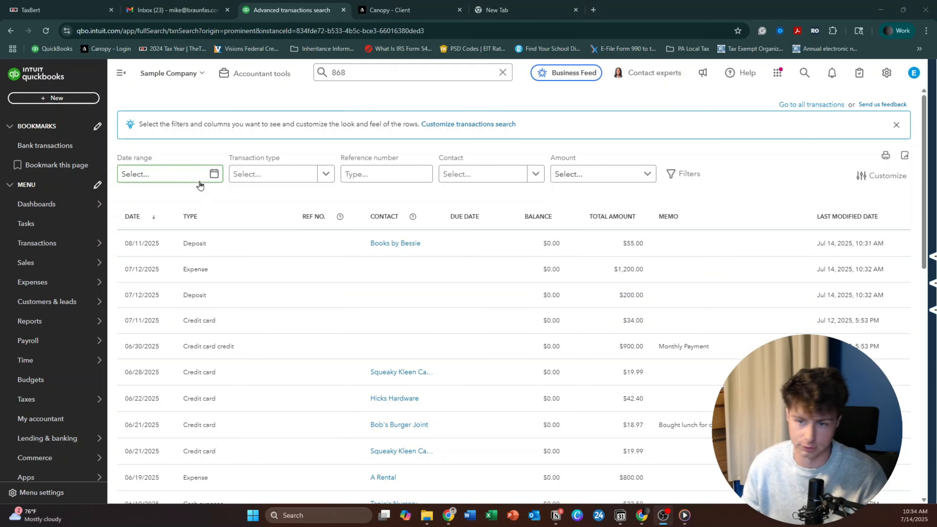
{"action": "left_click", "coordinate": [323, 174]}
{"action": "scroll", "coordinate": [285, 308], "scroll_direction": "down", "scroll_amount": 8}
{"action": "scroll", "coordinate": [279, 287], "scroll_direction": "up", "scroll_amount": 2}
{"action": "scroll", "coordinate": [281, 281], "scroll_direction": "down", "scroll_amount": 2}
{"action": "left_click", "coordinate": [281, 274]}
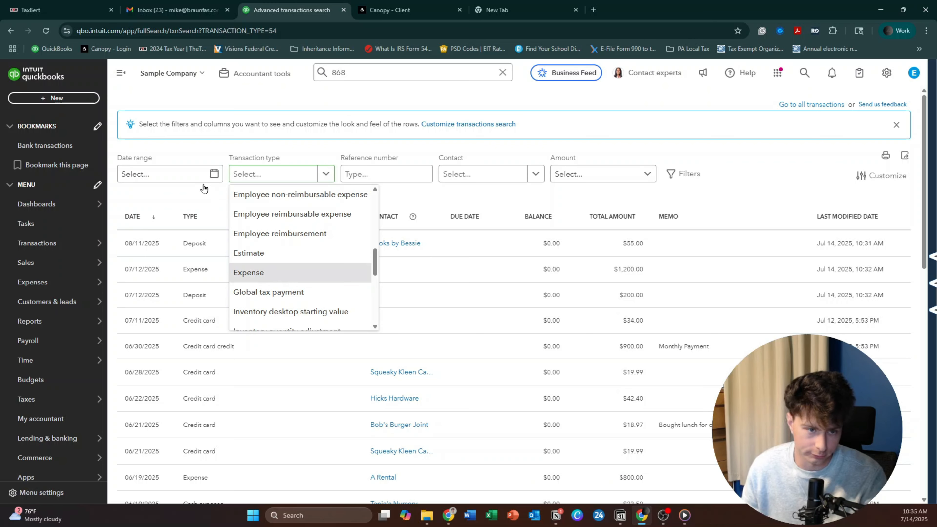
- Restrict the expense search to a custom date range from 05/01/2025 to 06/30/2025
{"action": "left_click", "coordinate": [213, 175]}
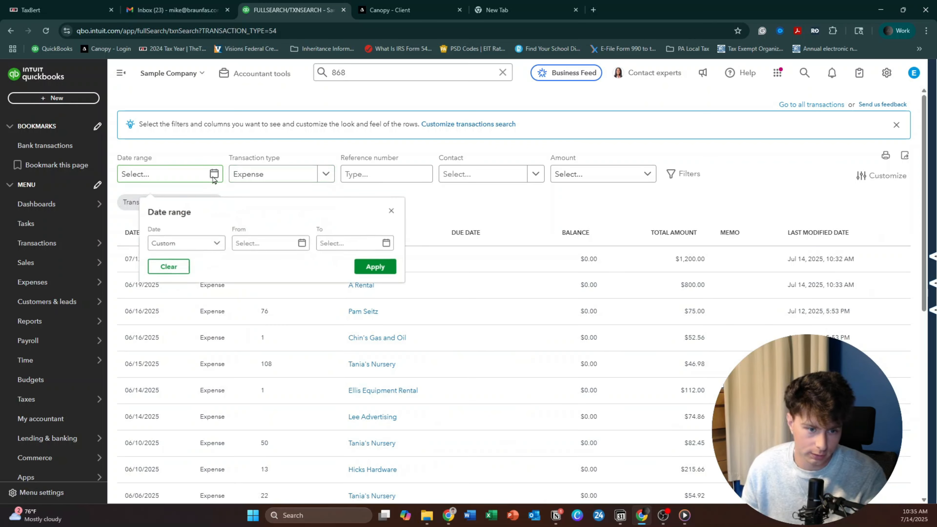
{"action": "left_click", "coordinate": [267, 246]}
{"action": "left_click", "coordinate": [303, 247]}
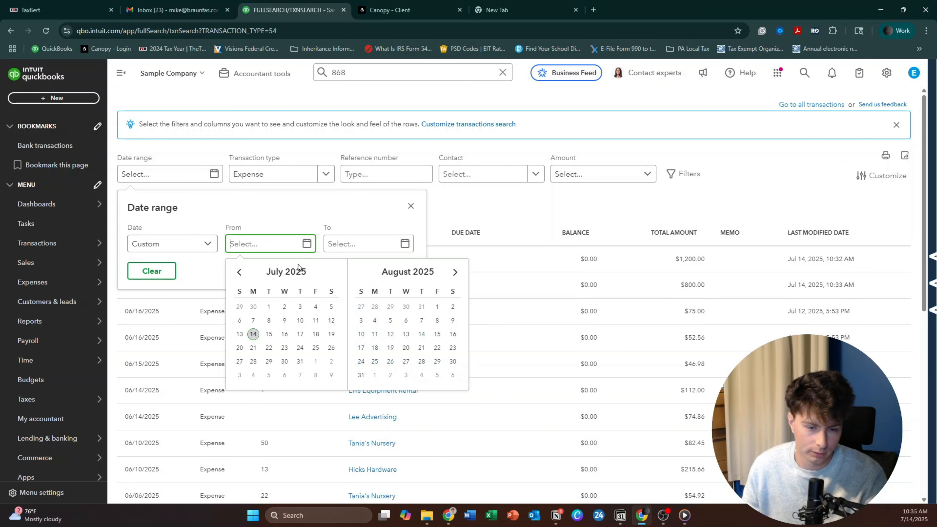
{"action": "left_click", "coordinate": [238, 272]}
{"action": "left_click", "coordinate": [238, 272]}
{"action": "left_click", "coordinate": [239, 272]}
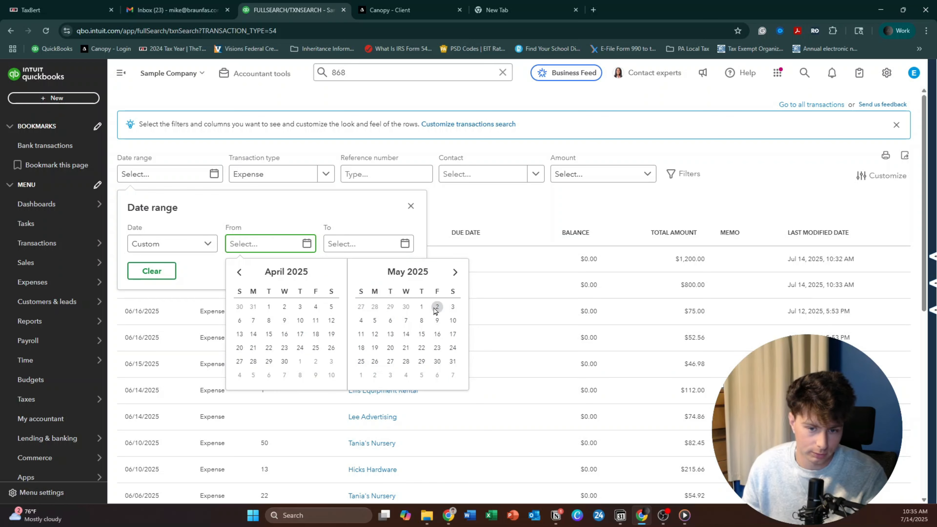
{"action": "left_click", "coordinate": [421, 306]}
{"action": "left_click", "coordinate": [403, 246]}
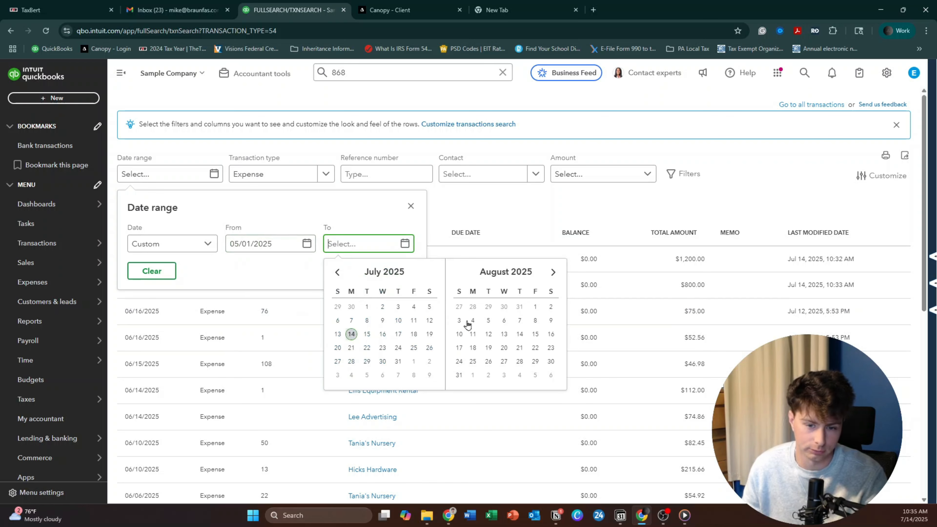
{"action": "left_click", "coordinate": [336, 272]}
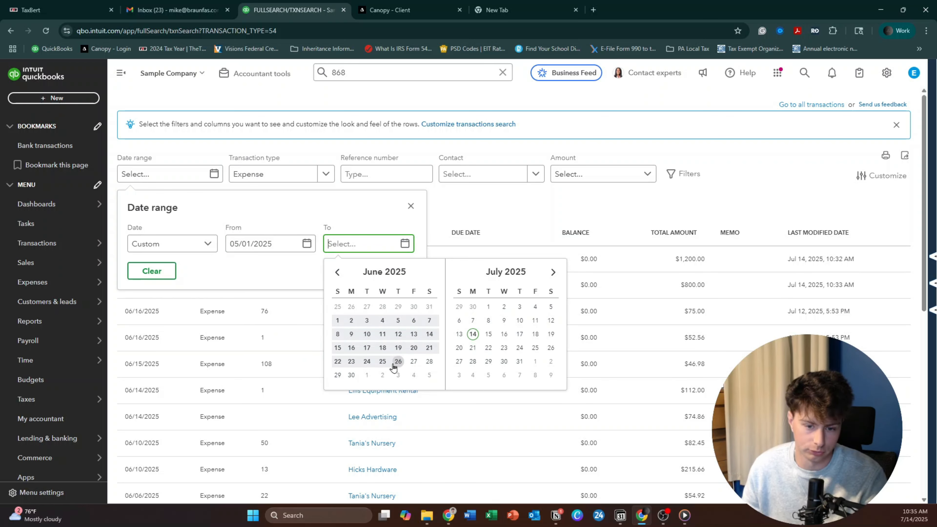
{"action": "left_click", "coordinate": [351, 375]}
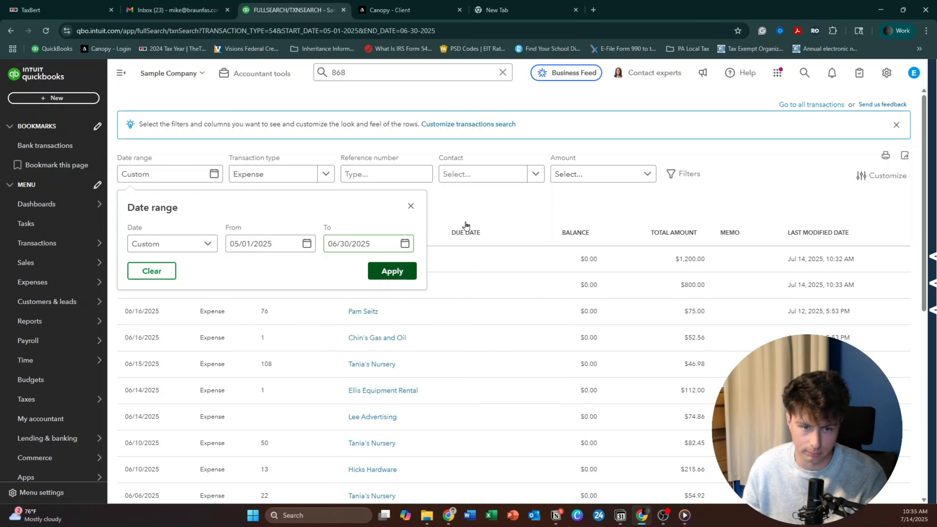
{"action": "left_click", "coordinate": [532, 207]}
- Look through the filtered expenses and open the Lee Advertising vendor page from its 06/14/2025 expense
{"action": "scroll", "coordinate": [521, 349], "scroll_direction": "down", "scroll_amount": 5}
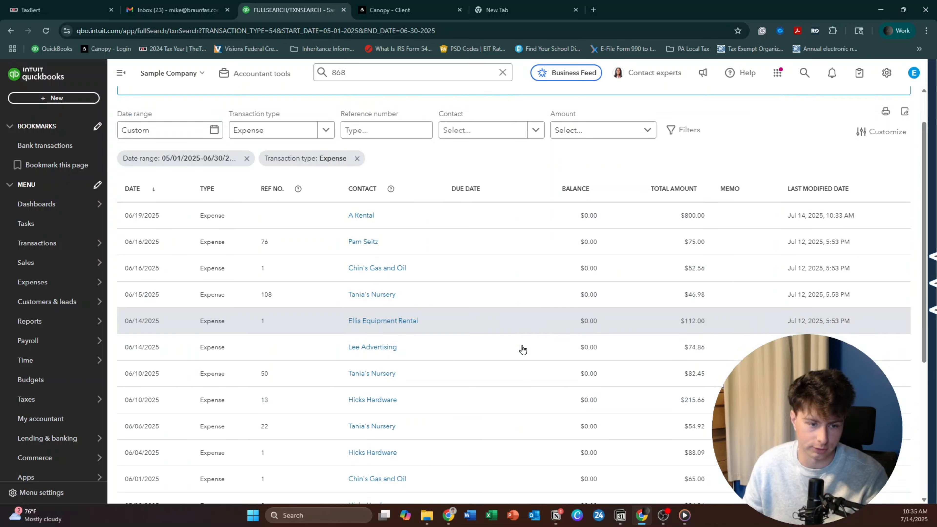
{"action": "scroll", "coordinate": [523, 350], "scroll_direction": "down", "scroll_amount": 3}
{"action": "scroll", "coordinate": [522, 353], "scroll_direction": "up", "scroll_amount": 1}
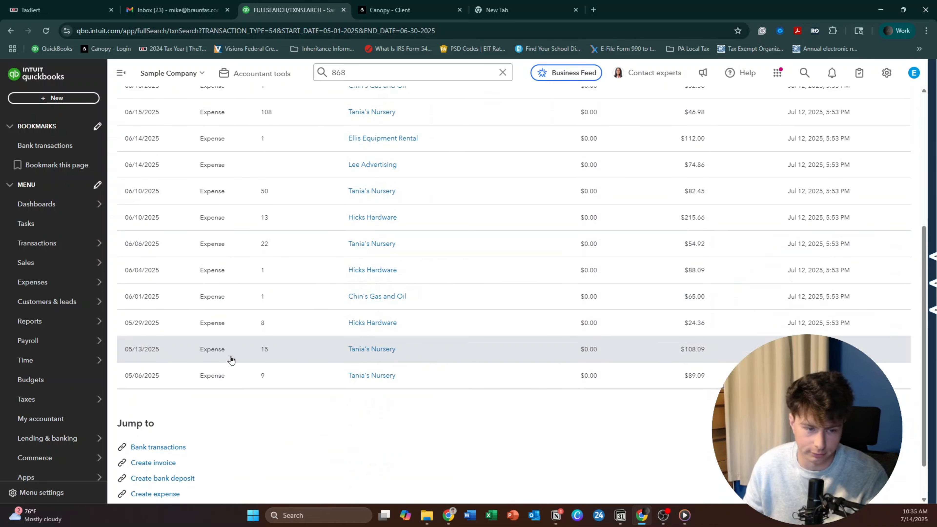
{"action": "scroll", "coordinate": [386, 288], "scroll_direction": "up", "scroll_amount": 1}
{"action": "scroll", "coordinate": [361, 258], "scroll_direction": "up", "scroll_amount": 1}
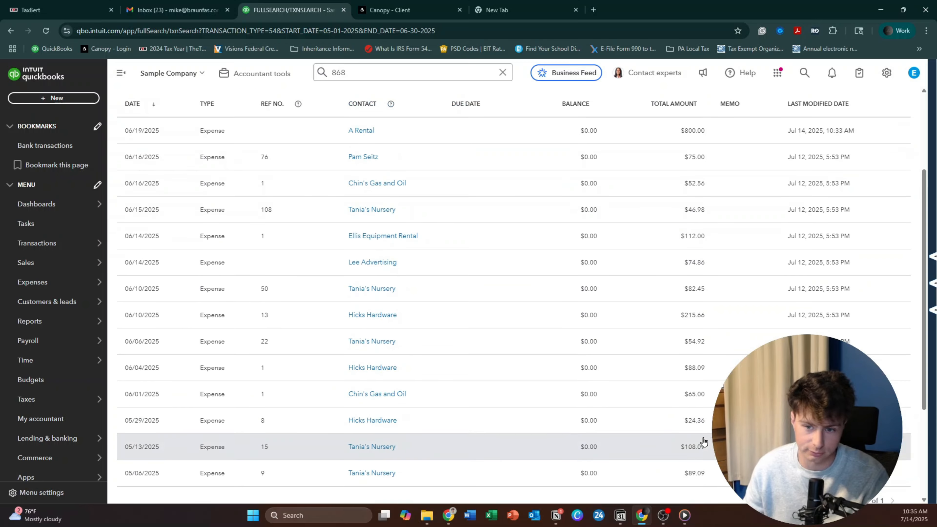
{"action": "left_click", "coordinate": [363, 262]}
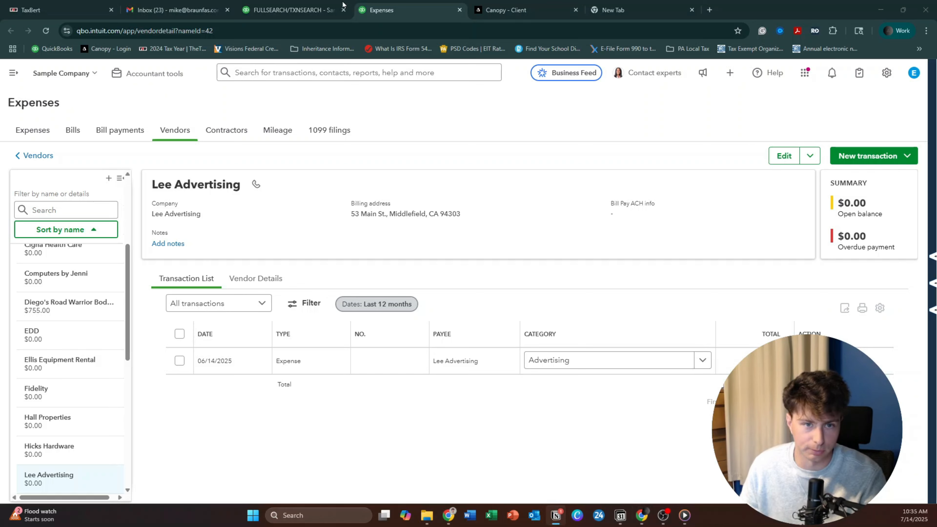
{"action": "left_click", "coordinate": [325, 8]}
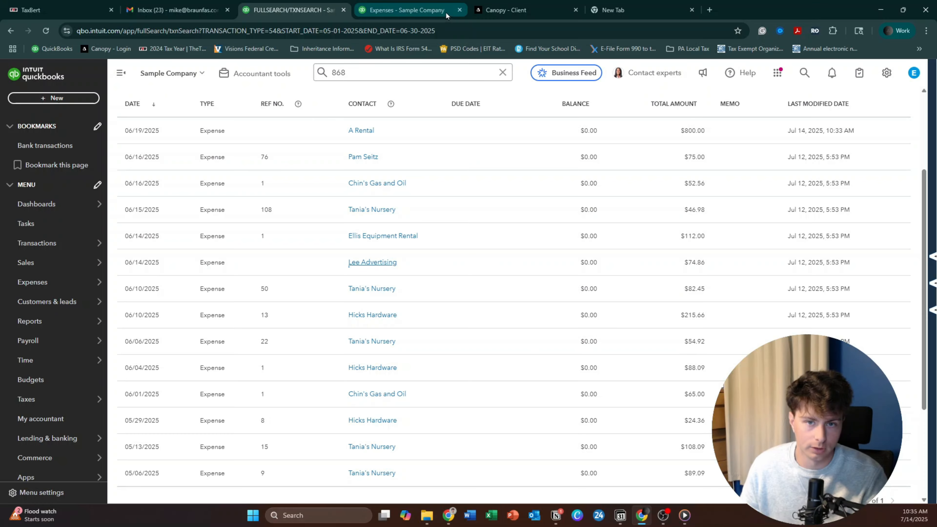
{"action": "left_click", "coordinate": [418, 11]}
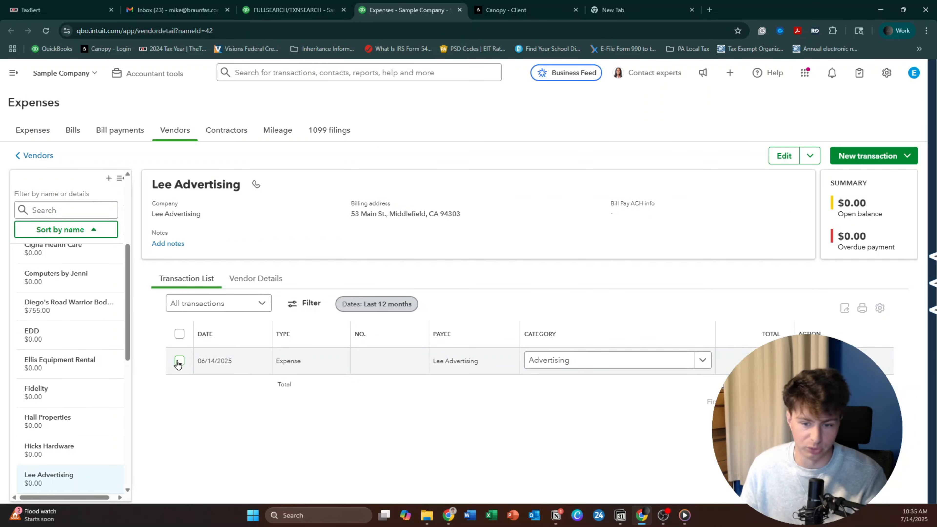
- Open A Rental from the vendor list to view its transactions
{"action": "scroll", "coordinate": [91, 335], "scroll_direction": "up", "scroll_amount": 3}
{"action": "scroll", "coordinate": [89, 333], "scroll_direction": "up", "scroll_amount": 3}
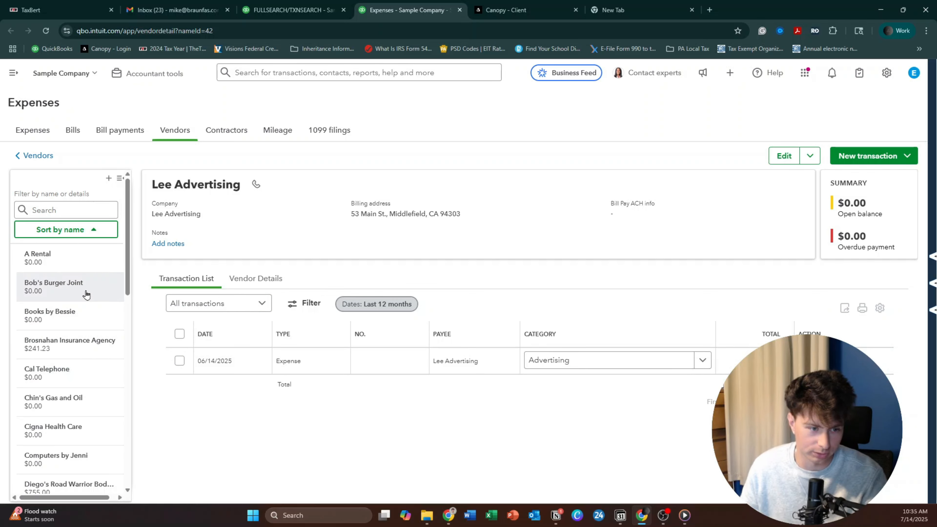
{"action": "left_click", "coordinate": [97, 255]}
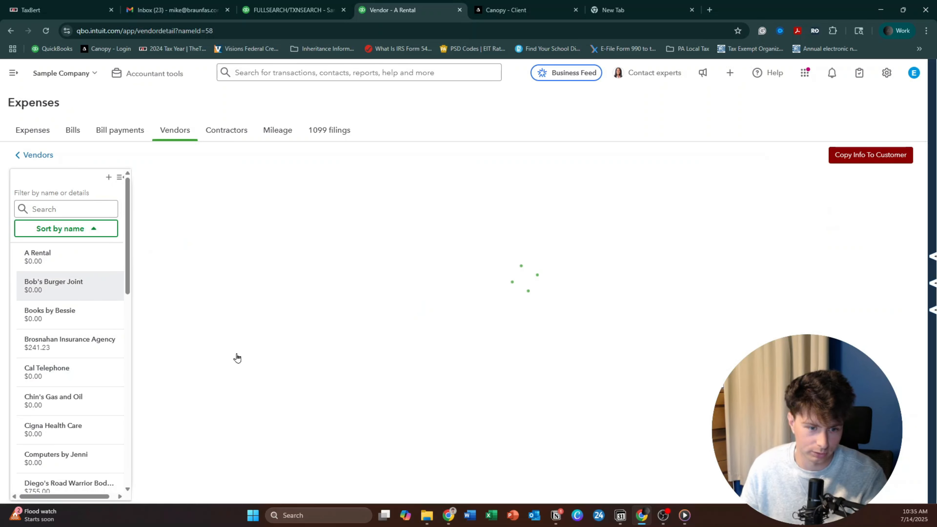
- Open the Books by Bessie vendor and select its 06/02/2025 bill and 05/06/2025 check for bulk categorizing
{"action": "scroll", "coordinate": [87, 317], "scroll_direction": "down", "scroll_amount": 1}
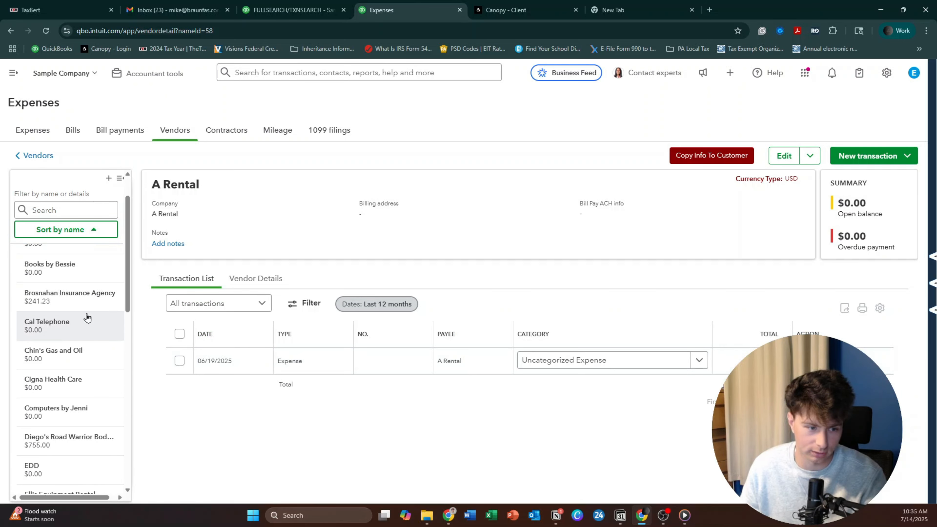
{"action": "left_click", "coordinate": [85, 266]}
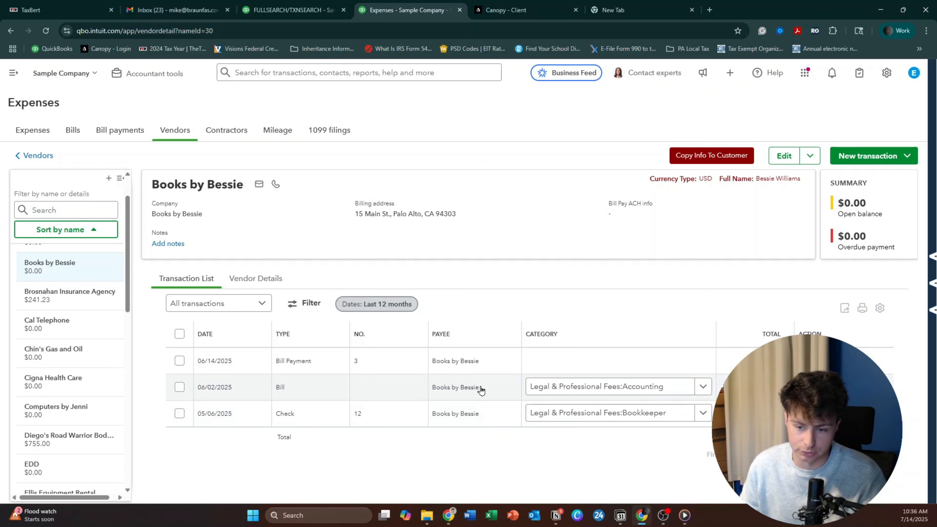
{"action": "left_click", "coordinate": [181, 388]}
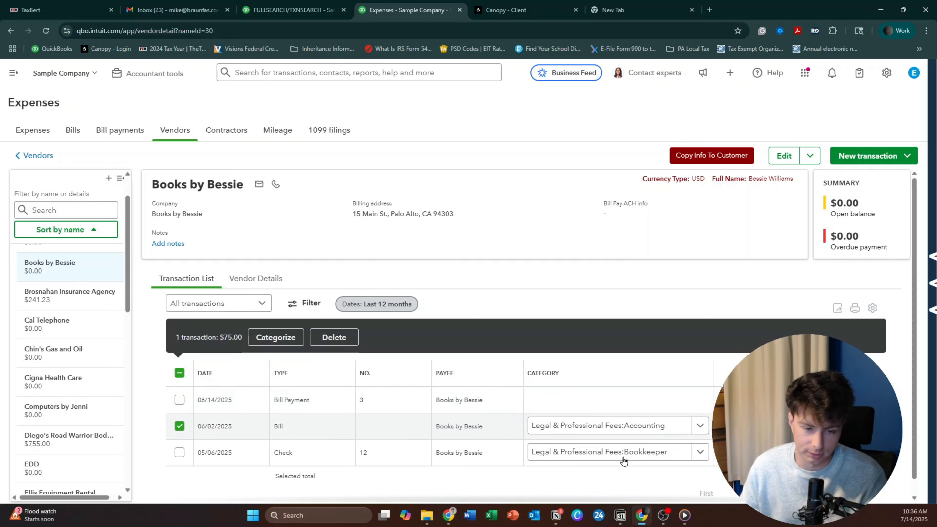
{"action": "left_click", "coordinate": [179, 453]}
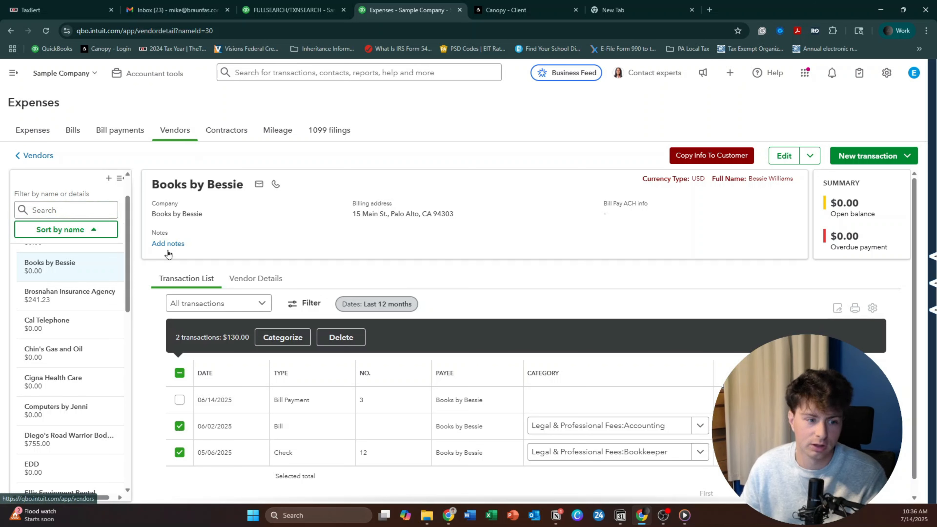
- Recategorize the two selected Books by Bessie transactions to Legal & Professional Fees:Accounting and apply the change
{"action": "scroll", "coordinate": [286, 317], "scroll_direction": "down", "scroll_amount": 1}
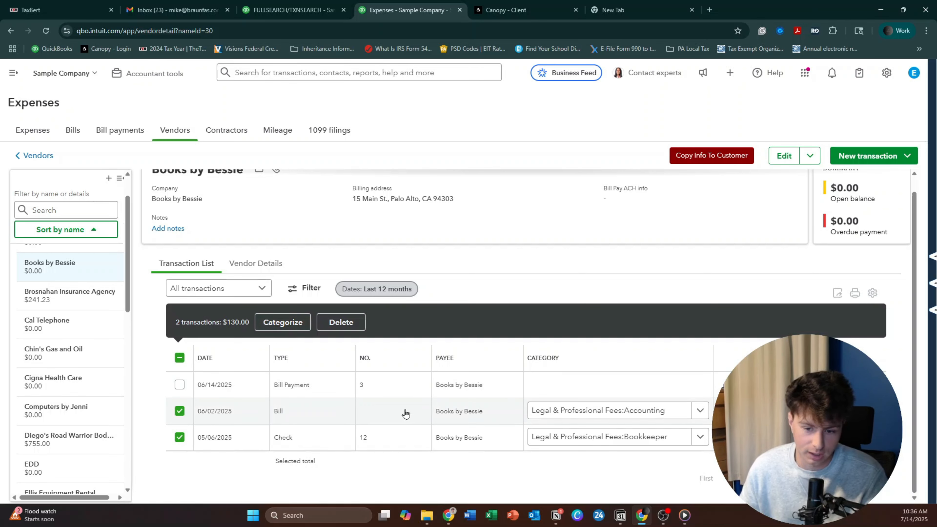
{"action": "left_click", "coordinate": [288, 323]}
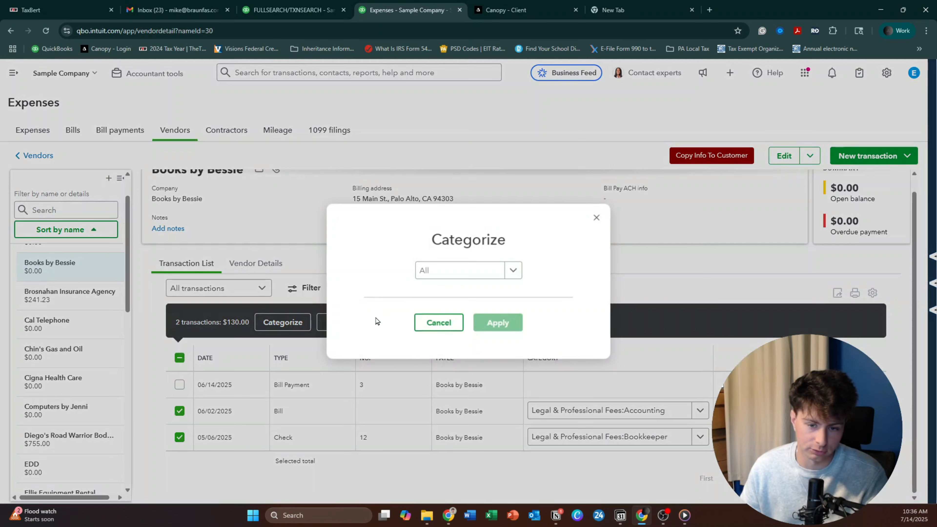
{"action": "left_click", "coordinate": [469, 278]}
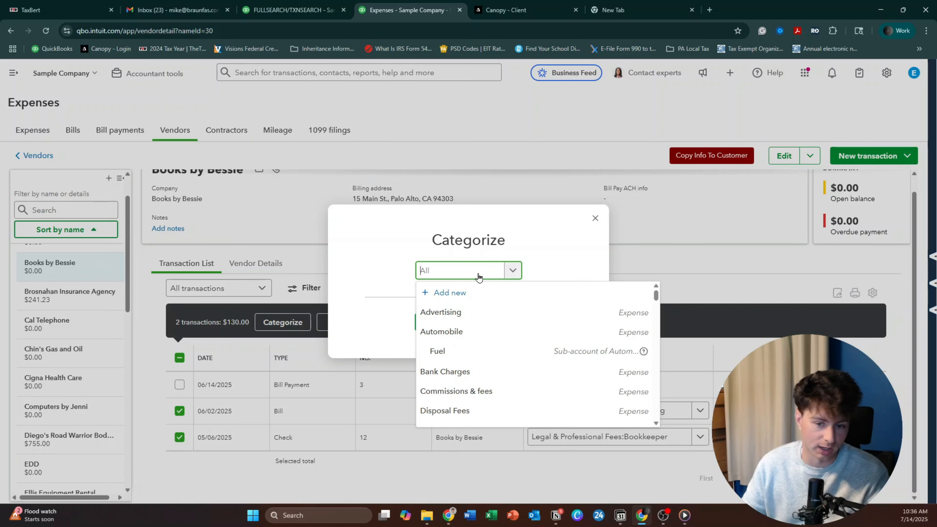
{"action": "type", "text": "acco"}
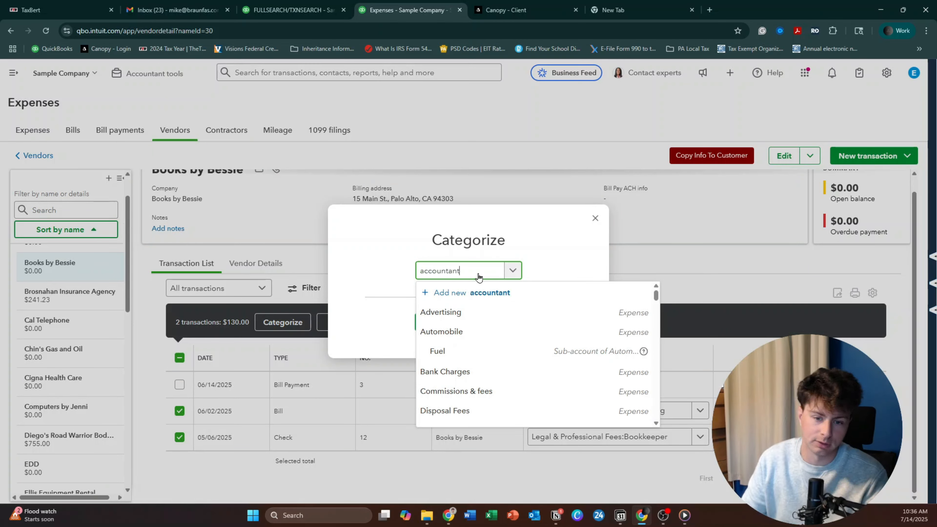
{"action": "type", "text": "untant"}
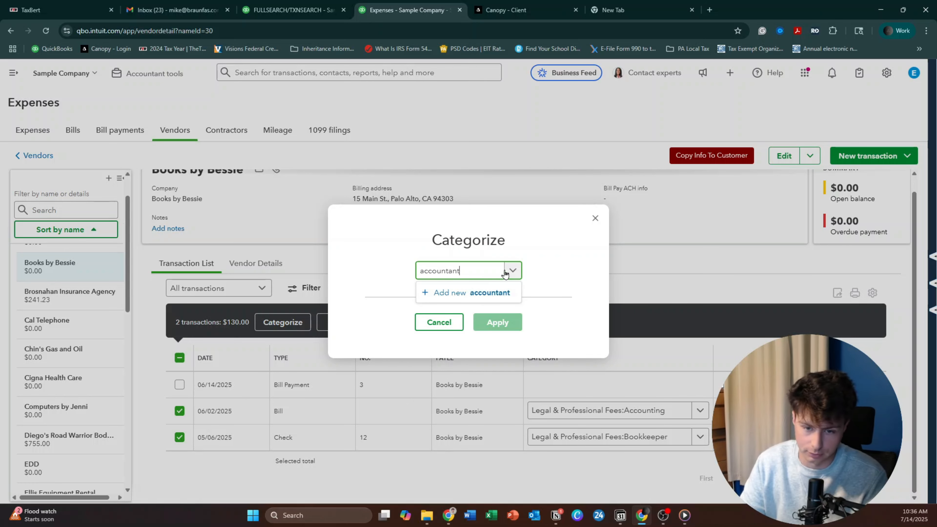
{"action": "key", "text": "BackSpace"}
{"action": "key", "text": "BackSpace"}
{"action": "key", "text": "BackSpace"}
{"action": "type", "text": "ing"}
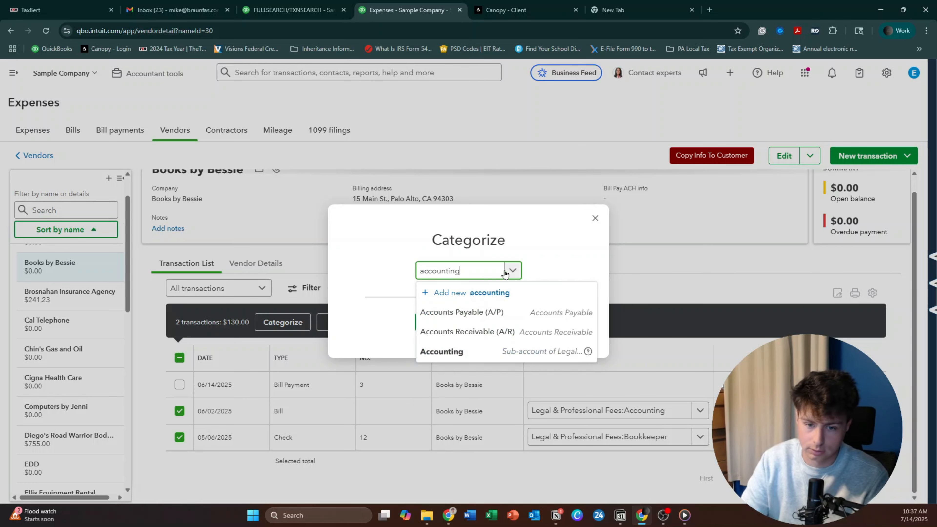
{"action": "left_click", "coordinate": [467, 314]}
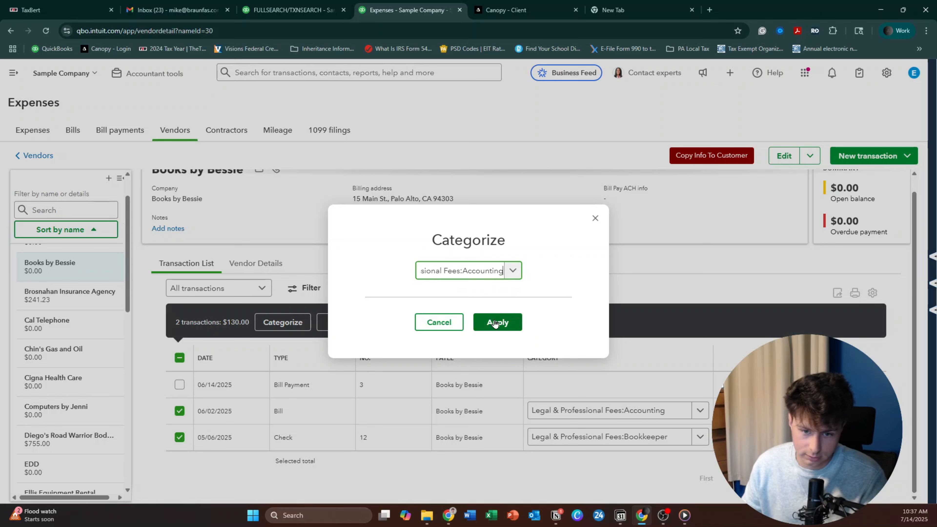
{"action": "left_click", "coordinate": [495, 323]}
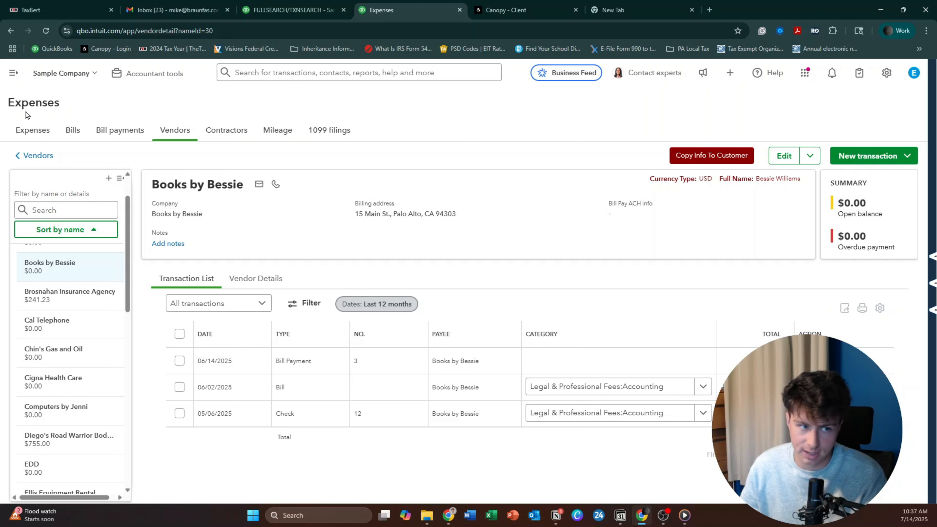
- Open the Customers list under Sales and look through the customer names for a pair to merge
{"action": "left_click", "coordinate": [13, 73]}
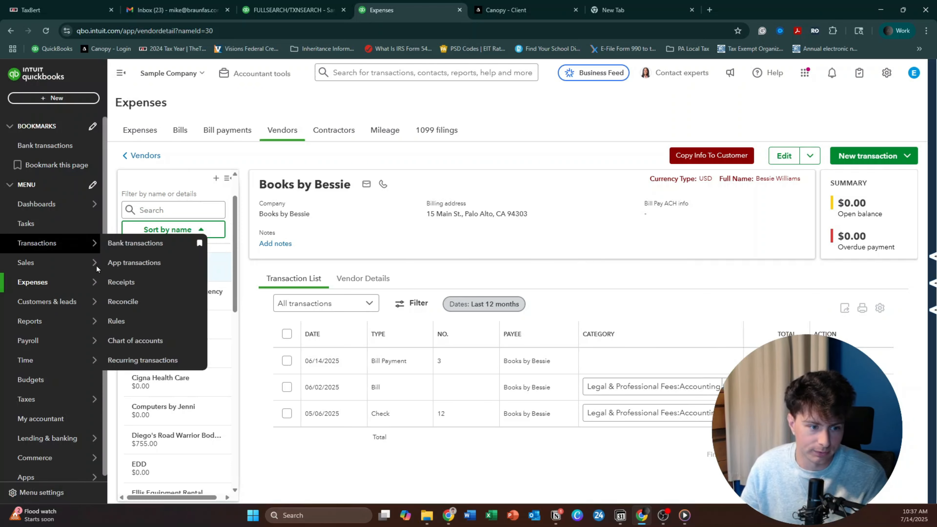
{"action": "mouse_move", "coordinate": [92, 263]}
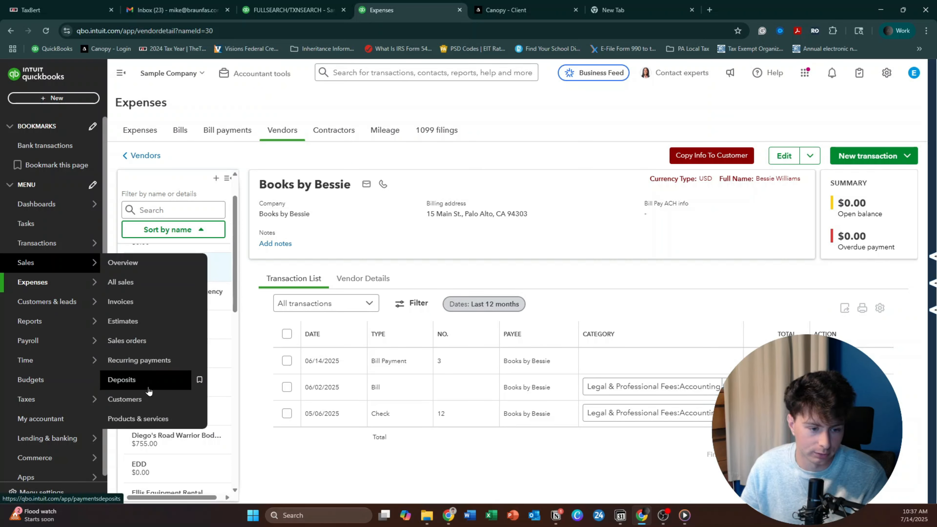
{"action": "left_click", "coordinate": [147, 400]}
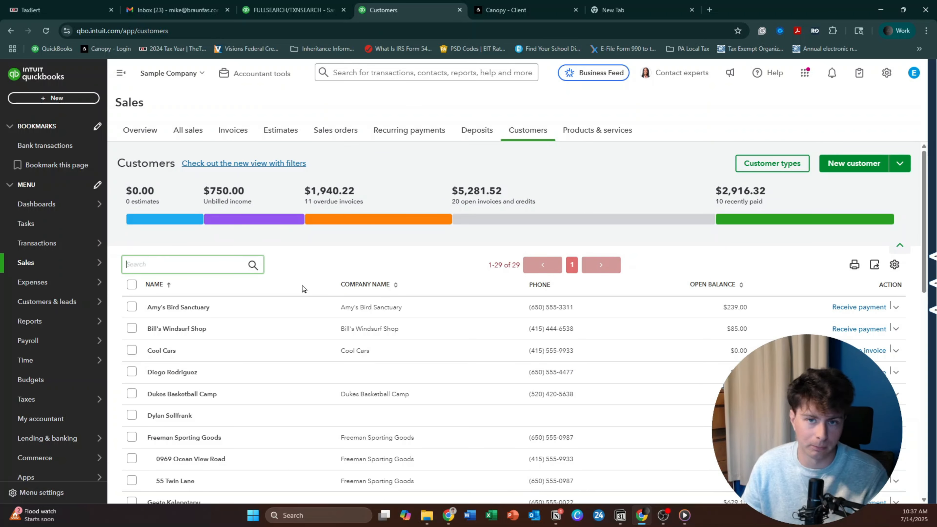
{"action": "scroll", "coordinate": [306, 316], "scroll_direction": "down", "scroll_amount": 1}
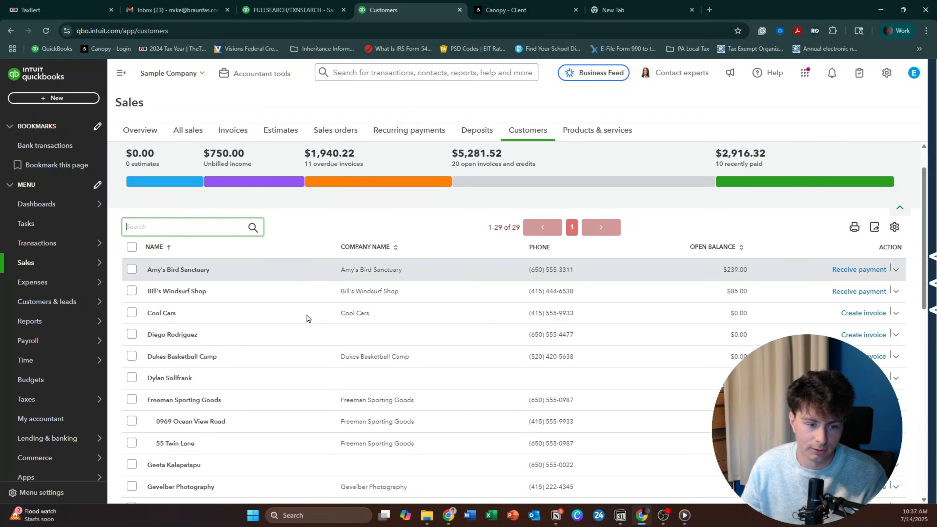
{"action": "scroll", "coordinate": [307, 315], "scroll_direction": "down", "scroll_amount": 1}
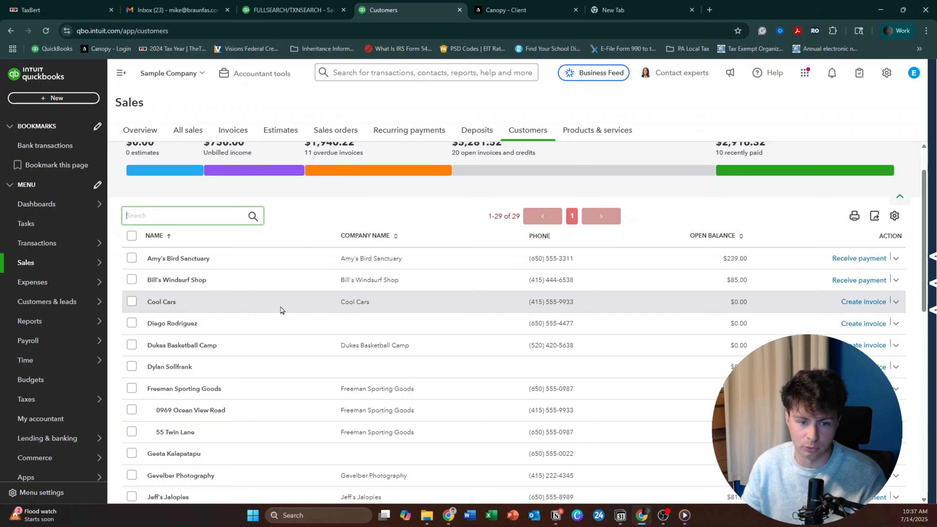
{"action": "scroll", "coordinate": [281, 308], "scroll_direction": "down", "scroll_amount": 1}
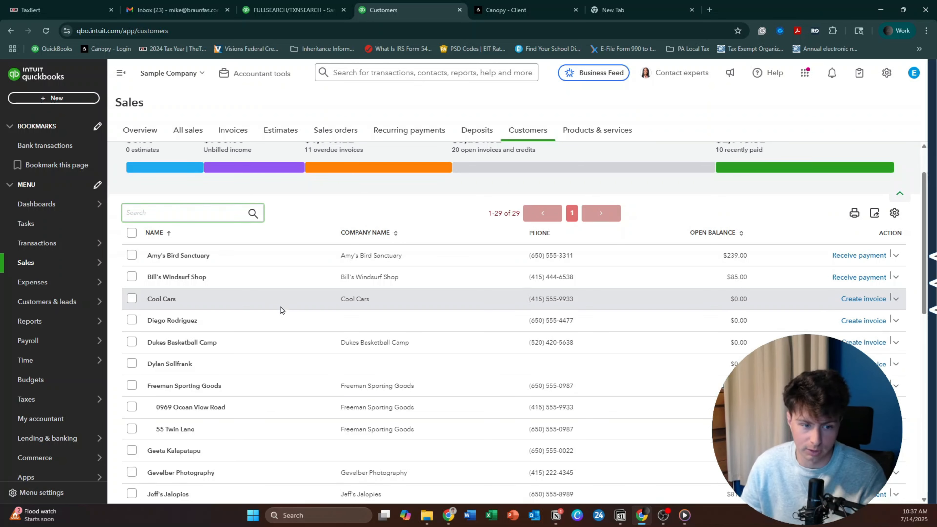
{"action": "scroll", "coordinate": [280, 307], "scroll_direction": "down", "scroll_amount": 1}
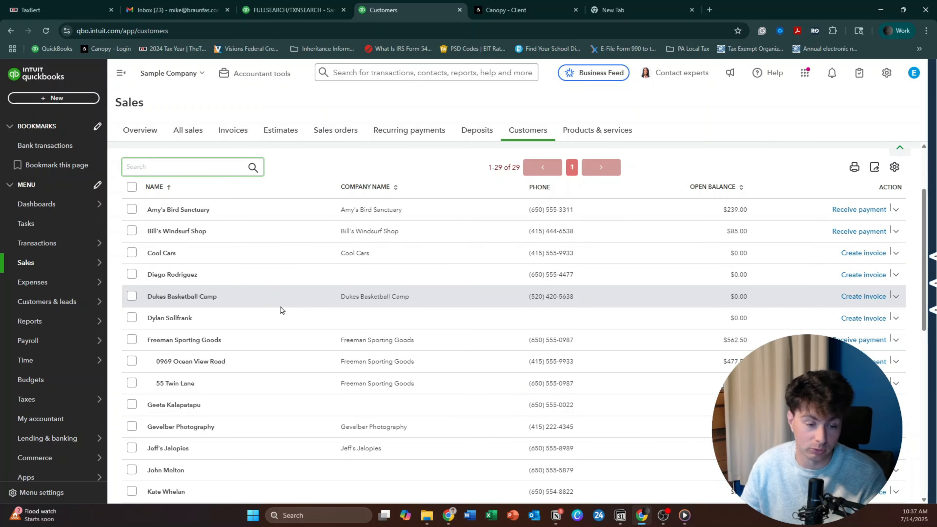
{"action": "scroll", "coordinate": [282, 310], "scroll_direction": "down", "scroll_amount": 3}
{"action": "scroll", "coordinate": [280, 307], "scroll_direction": "up", "scroll_amount": 1}
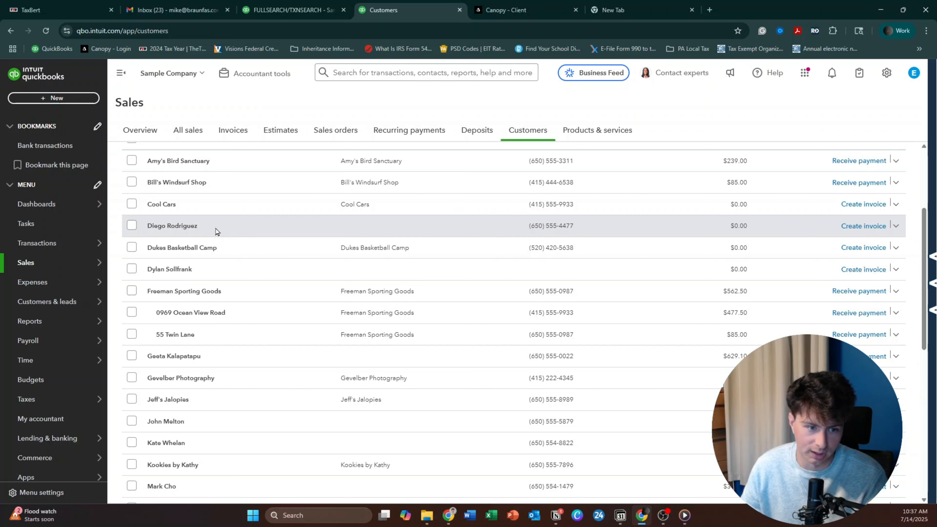
{"action": "left_click", "coordinate": [211, 274]}
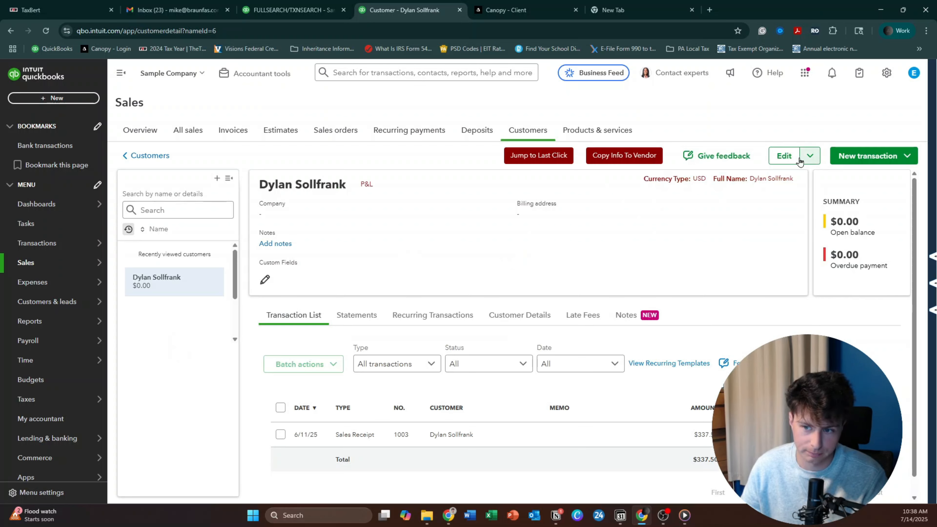
{"action": "left_click", "coordinate": [789, 159]}
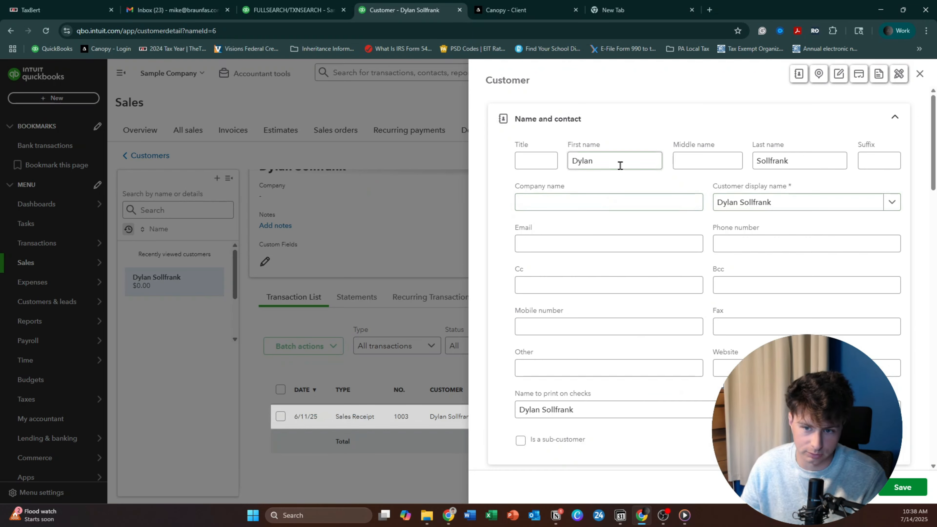
{"action": "left_click", "coordinate": [619, 163]}
{"action": "left_click", "coordinate": [920, 74]}
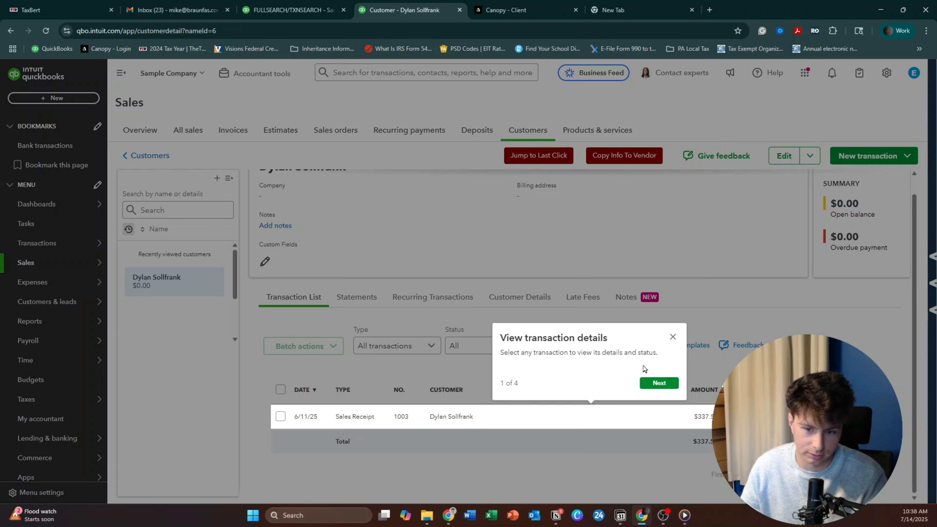
{"action": "left_click", "coordinate": [673, 337]}
{"action": "left_click", "coordinate": [140, 158]}
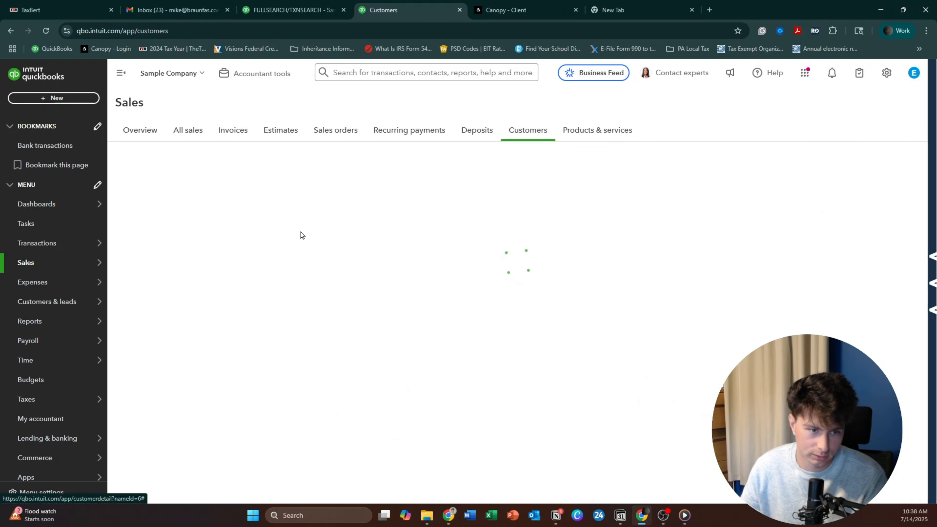
- Edit the customer listed just above Freeman Sporting Goods, giving it the same first and last name as the customer listed below Cool Cars
{"action": "scroll", "coordinate": [250, 383], "scroll_direction": "down", "scroll_amount": 3}
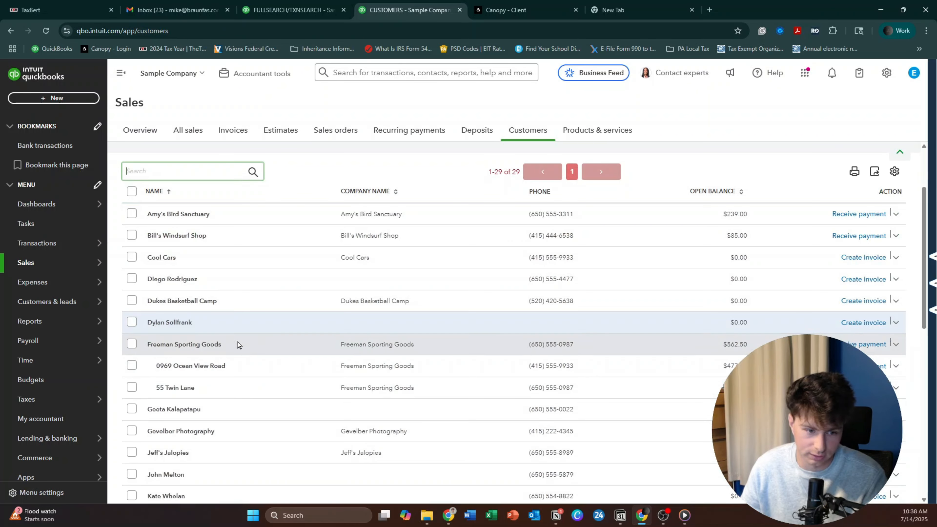
{"action": "left_click", "coordinate": [237, 321]}
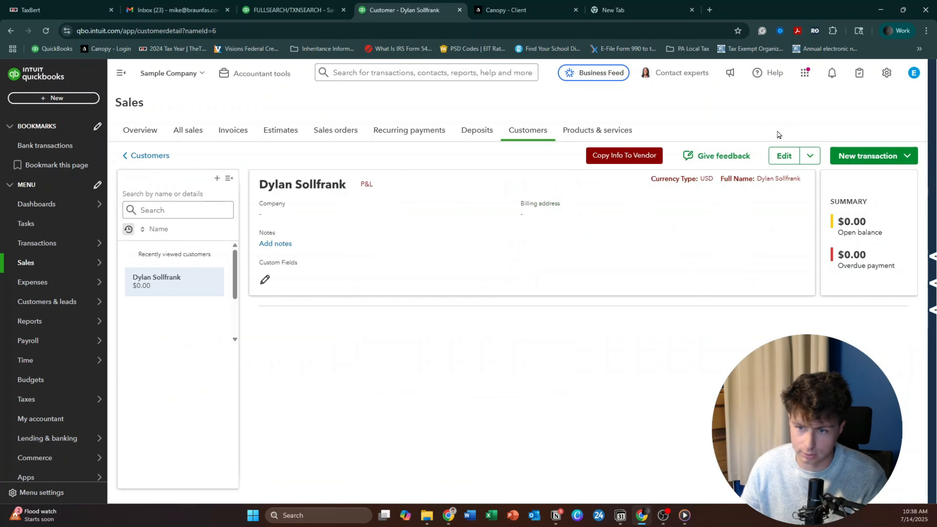
{"action": "left_click", "coordinate": [784, 156]}
{"action": "left_click_drag", "start_coordinate": [609, 165], "coordinate": [576, 163]}
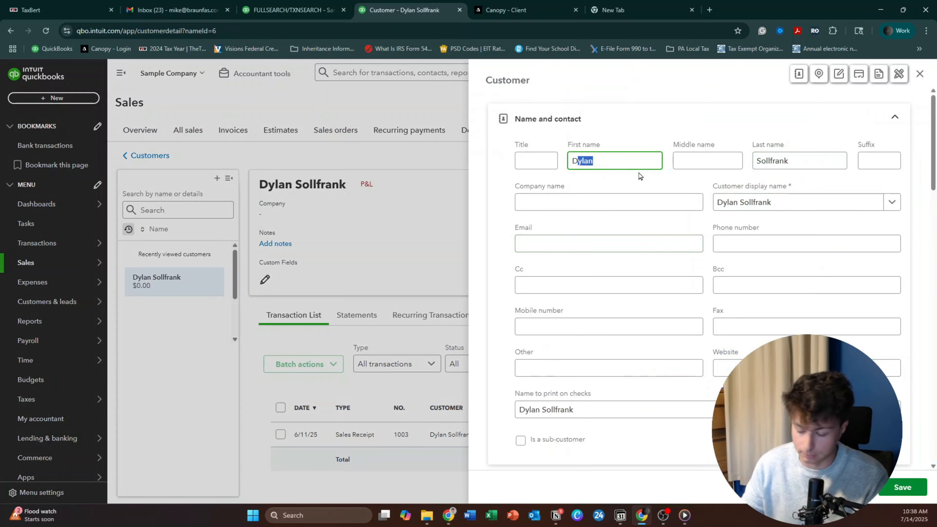
{"action": "type", "text": "iego"}
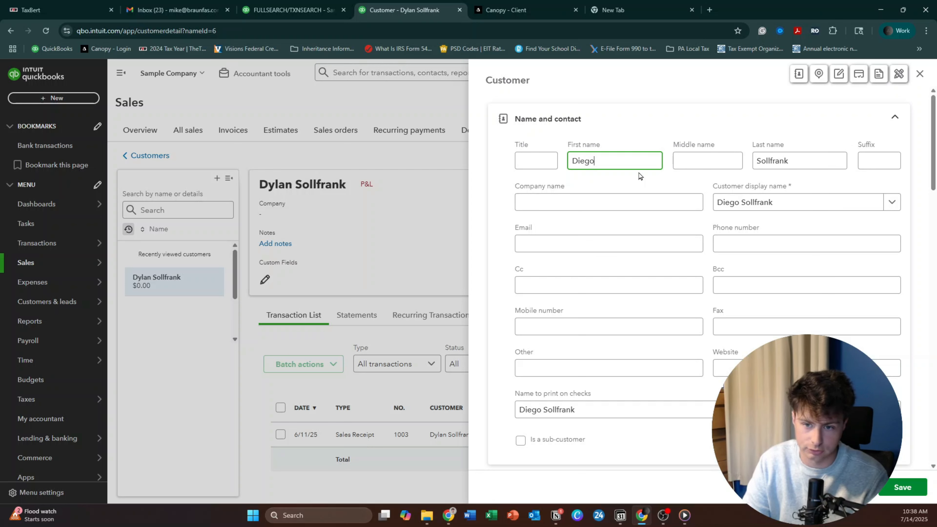
{"action": "key", "text": "Tab"}
{"action": "key", "text": "Tab"}
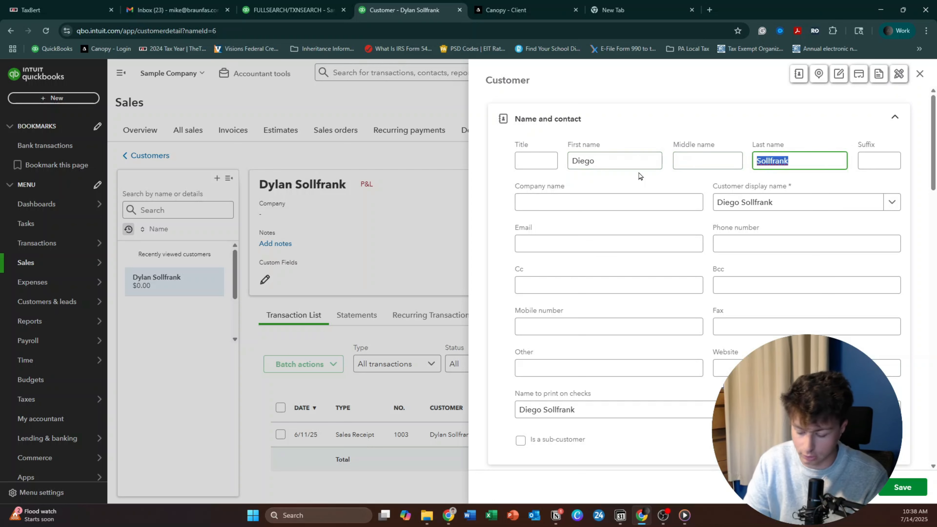
{"action": "type", "text": "Rod"}
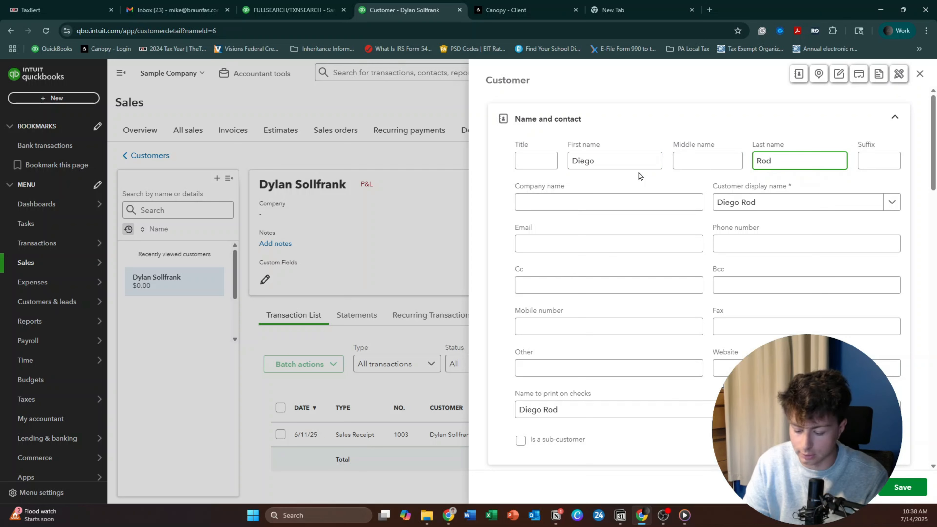
{"action": "type", "text": "riguez"}
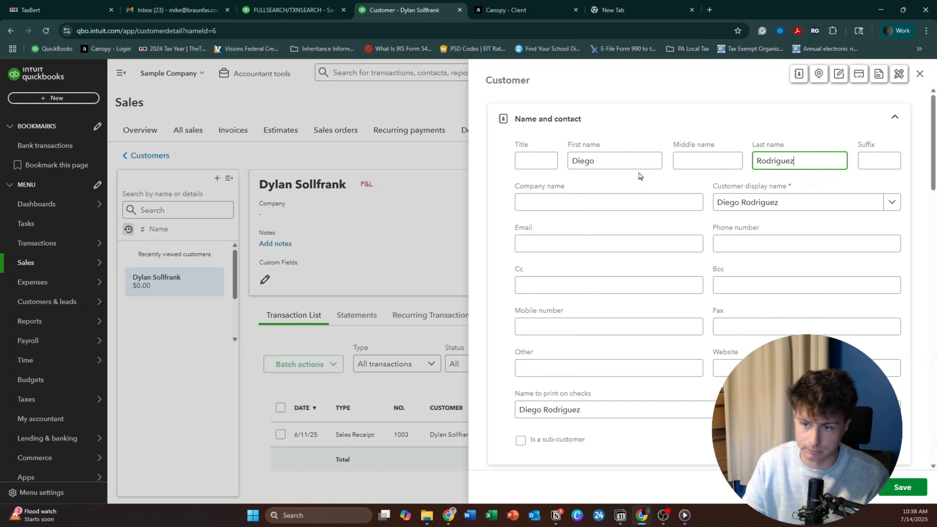
- Save the renamed customer and agree to merge it with the existing customer of the same name
{"action": "left_click", "coordinate": [639, 173]}
{"action": "left_click", "coordinate": [903, 488]}
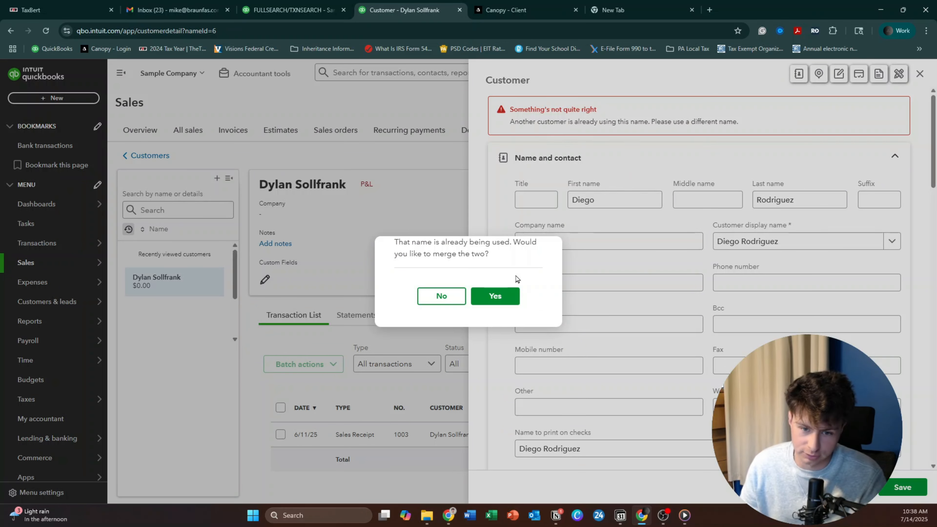
{"action": "left_click_drag", "start_coordinate": [399, 243], "coordinate": [493, 253]}
{"action": "left_click", "coordinate": [490, 272]}
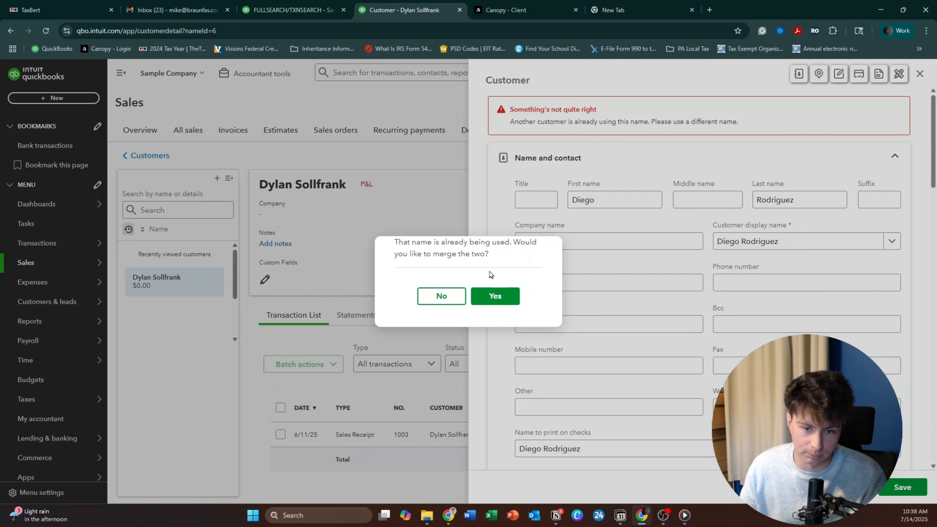
{"action": "left_click", "coordinate": [494, 296]}
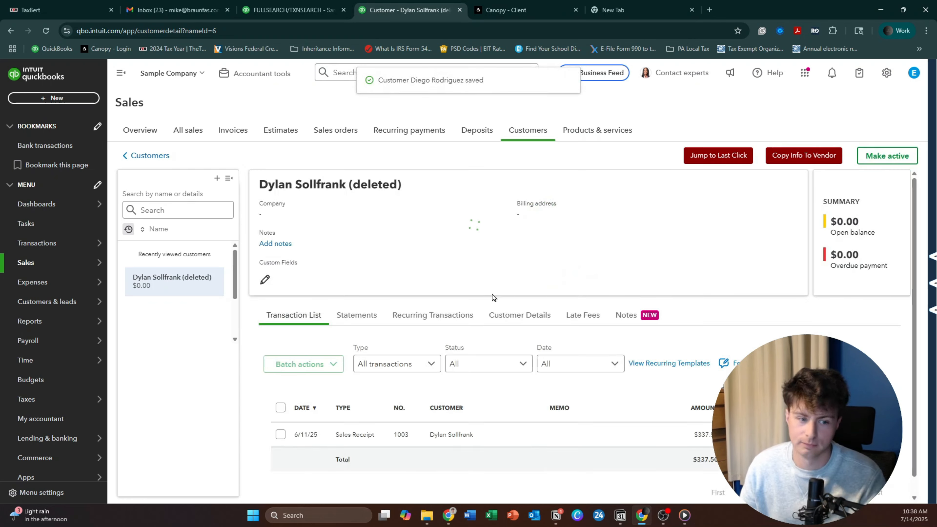
- Check the deleted duplicate's record, return to the customer list and open the remaining merged customer to view its transactions
{"action": "left_click_drag", "start_coordinate": [277, 196], "coordinate": [411, 197]}
{"action": "left_click", "coordinate": [437, 205]}
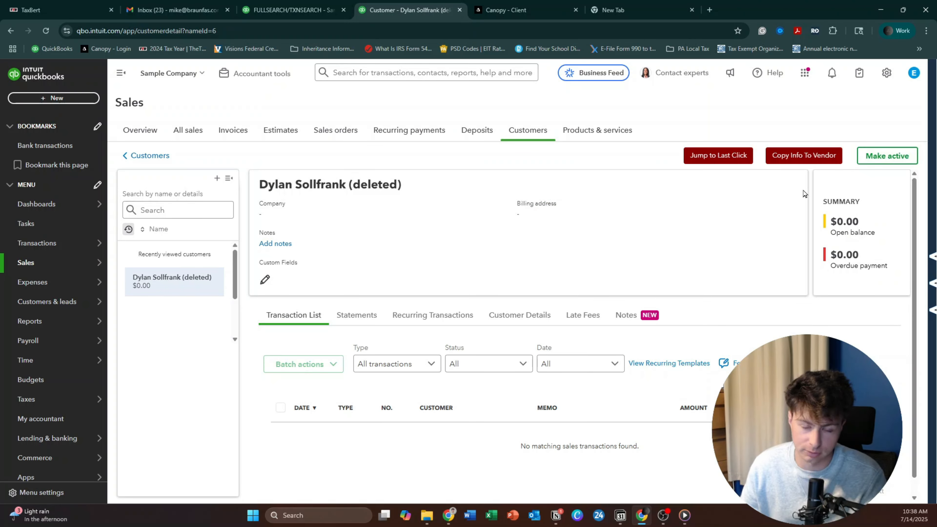
{"action": "left_click", "coordinate": [162, 158]}
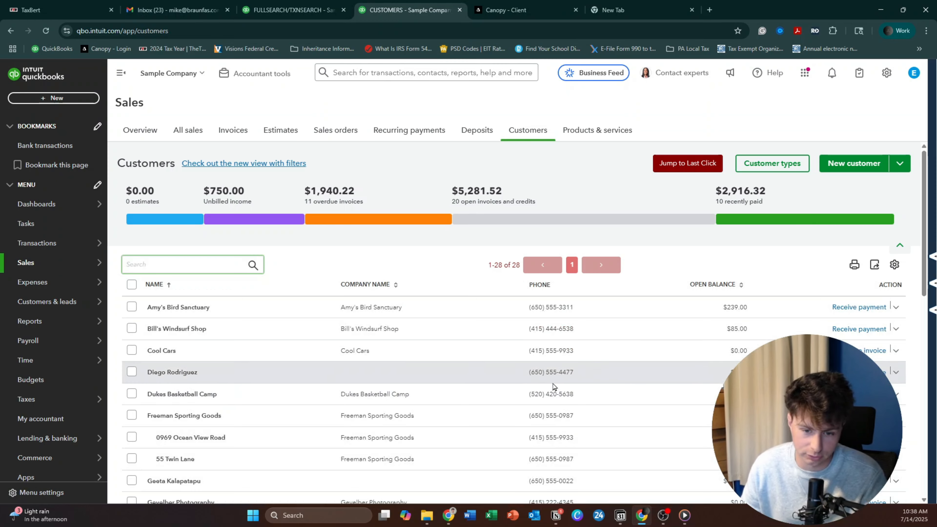
{"action": "left_click", "coordinate": [478, 375]}
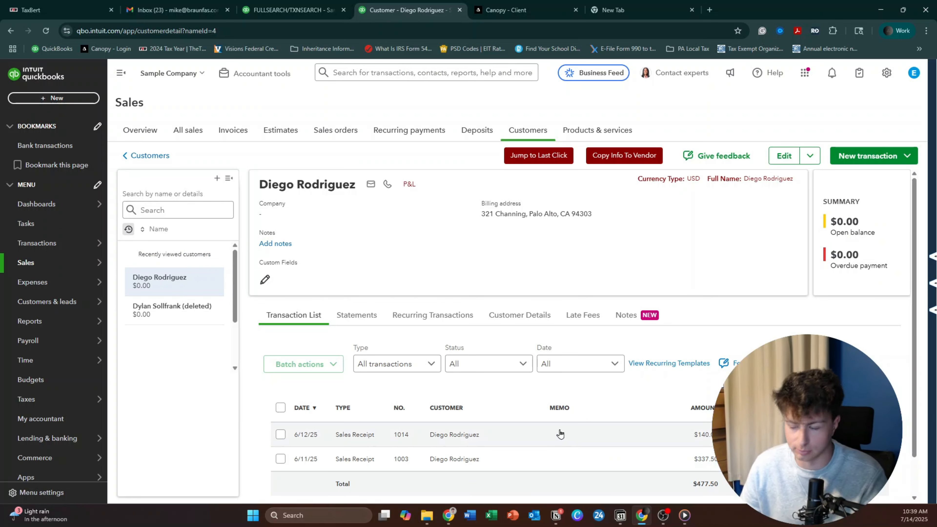
- Open the chart of accounts
{"action": "mouse_move", "coordinate": [82, 250]}
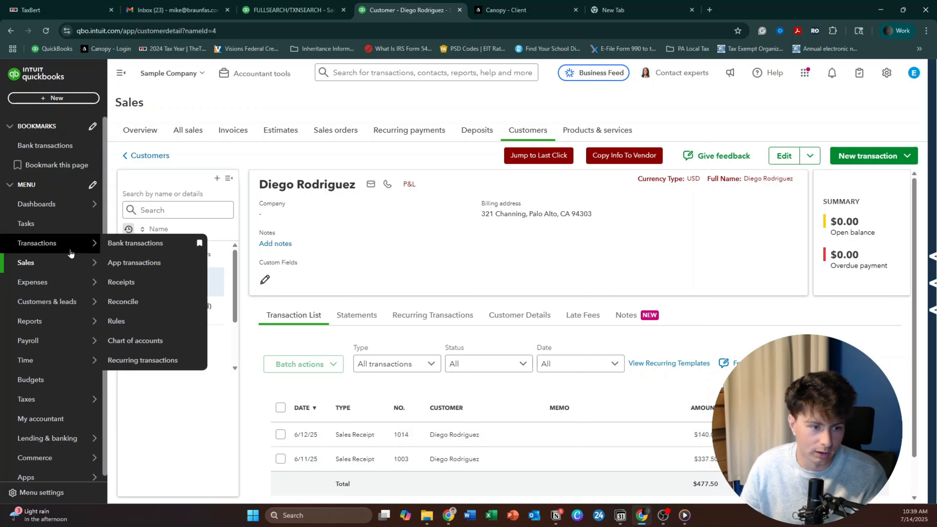
{"action": "left_click", "coordinate": [167, 340]}
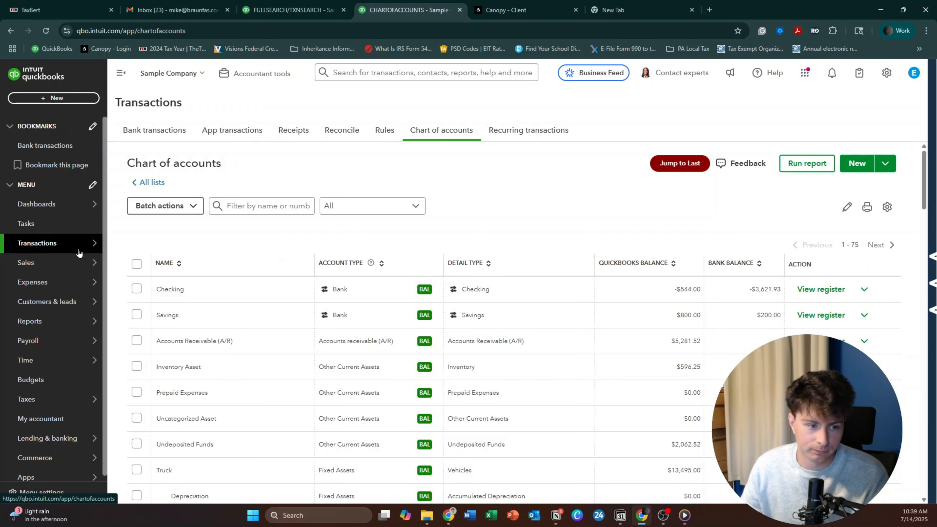
- Look through the chart of accounts from the bank and balance sheet accounts down to the Legal & Professional Fees expense subaccounts
{"action": "left_click", "coordinate": [52, 248]}
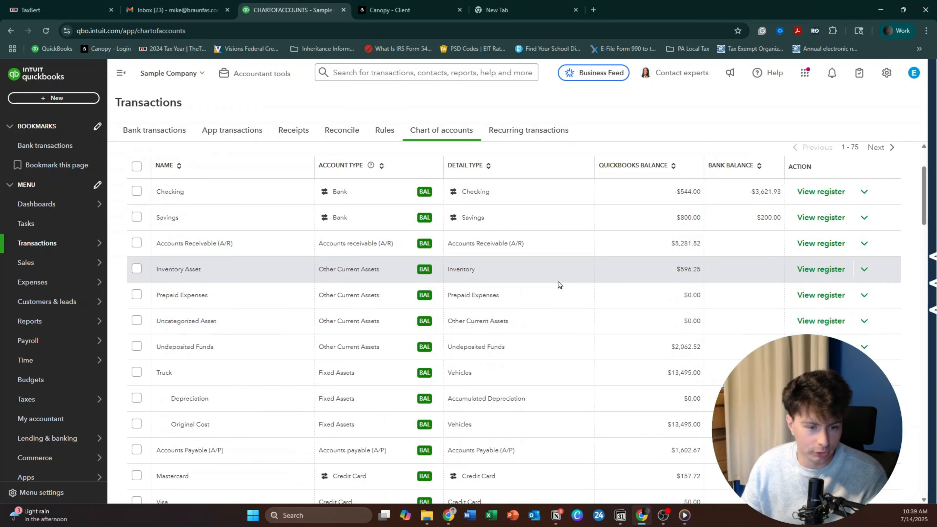
{"action": "scroll", "coordinate": [579, 345], "scroll_direction": "down", "scroll_amount": 3}
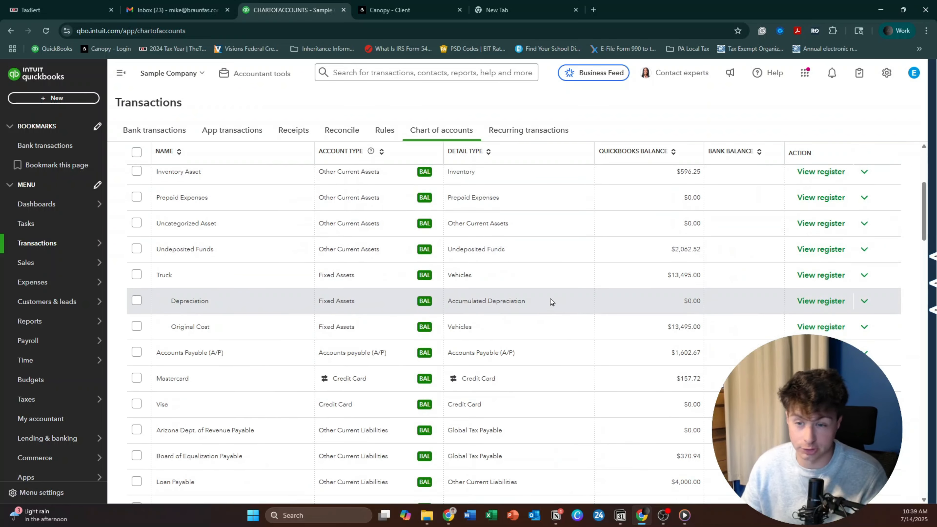
{"action": "scroll", "coordinate": [550, 301], "scroll_direction": "down", "scroll_amount": 2}
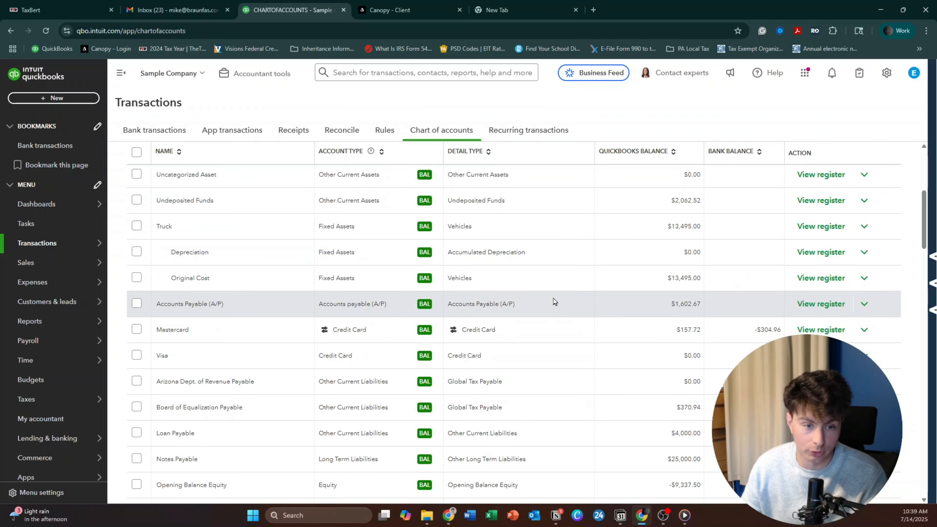
{"action": "scroll", "coordinate": [553, 301], "scroll_direction": "down", "scroll_amount": 3}
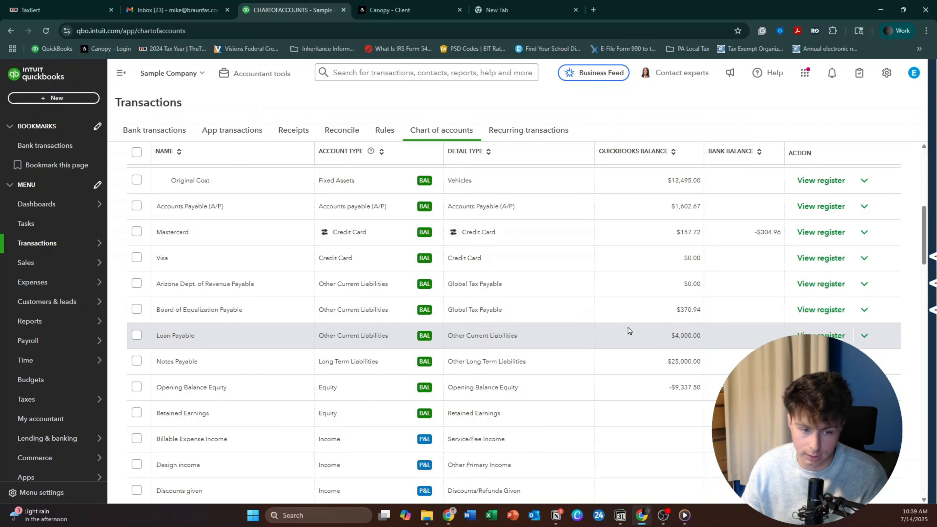
{"action": "scroll", "coordinate": [628, 329], "scroll_direction": "down", "scroll_amount": 6}
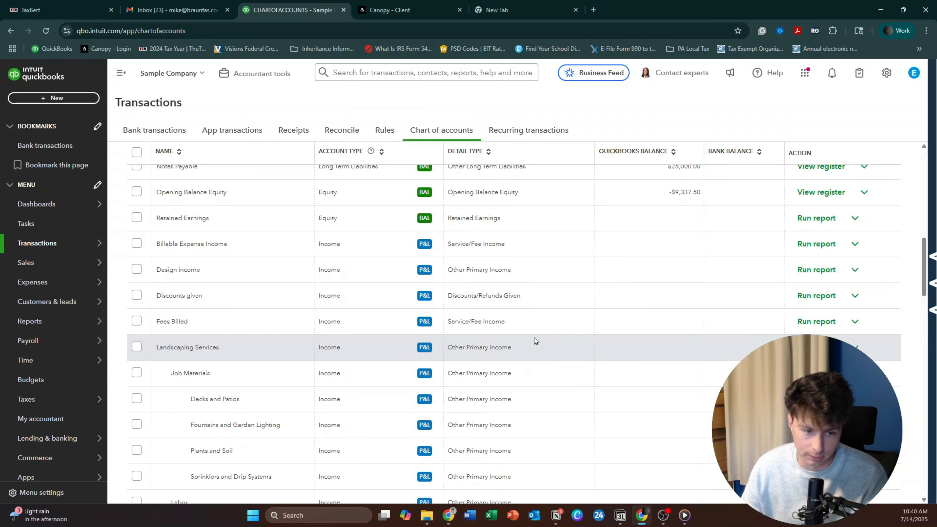
{"action": "scroll", "coordinate": [534, 338], "scroll_direction": "down", "scroll_amount": 5}
{"action": "scroll", "coordinate": [534, 338], "scroll_direction": "down", "scroll_amount": 7}
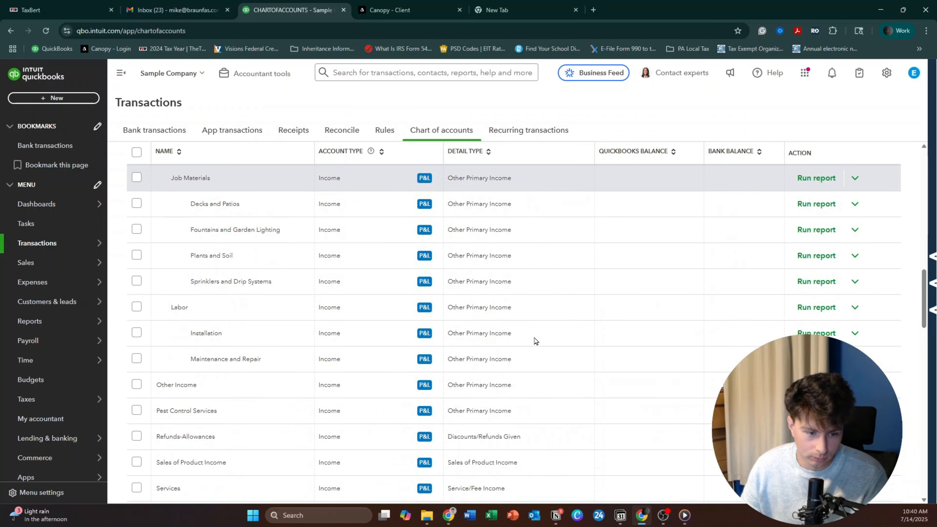
{"action": "scroll", "coordinate": [534, 340], "scroll_direction": "up", "scroll_amount": 2}
{"action": "scroll", "coordinate": [534, 340], "scroll_direction": "down", "scroll_amount": 2}
{"action": "scroll", "coordinate": [534, 339], "scroll_direction": "down", "scroll_amount": 5}
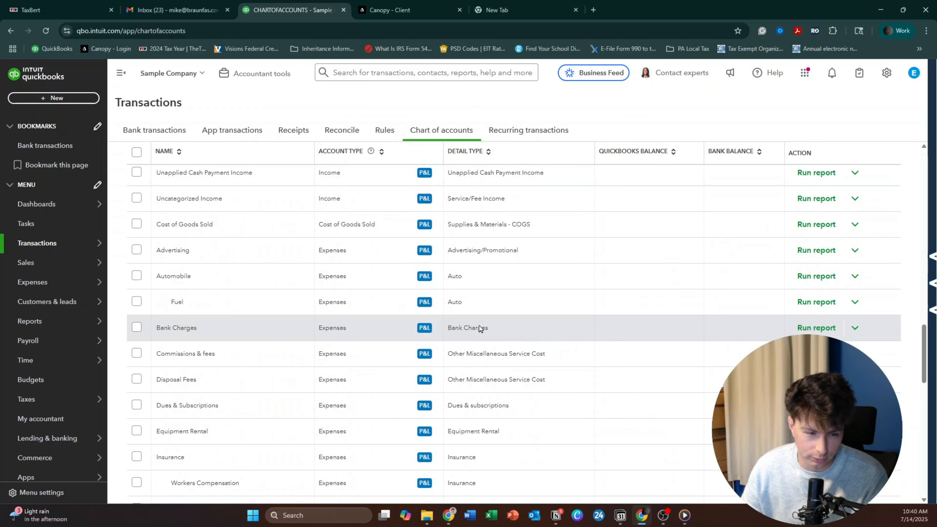
{"action": "scroll", "coordinate": [432, 303], "scroll_direction": "down", "scroll_amount": 5}
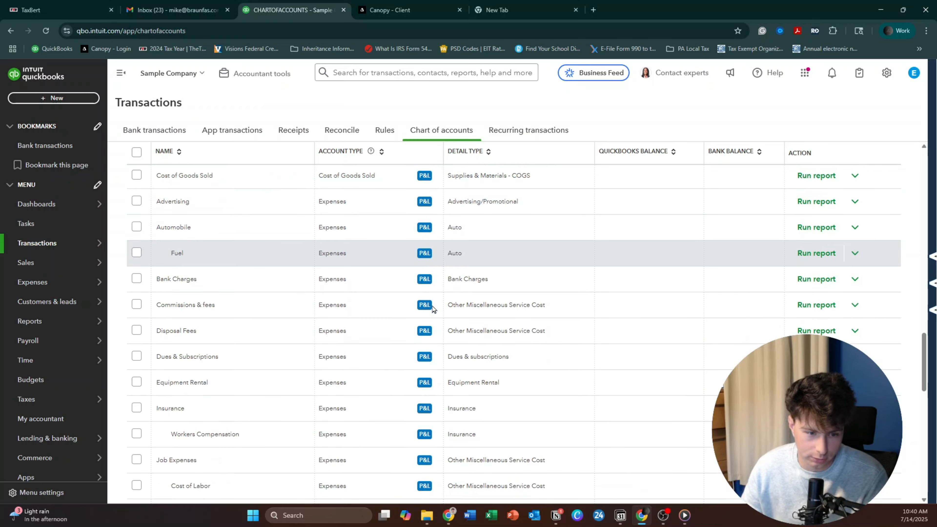
{"action": "scroll", "coordinate": [403, 270], "scroll_direction": "down", "scroll_amount": 12}
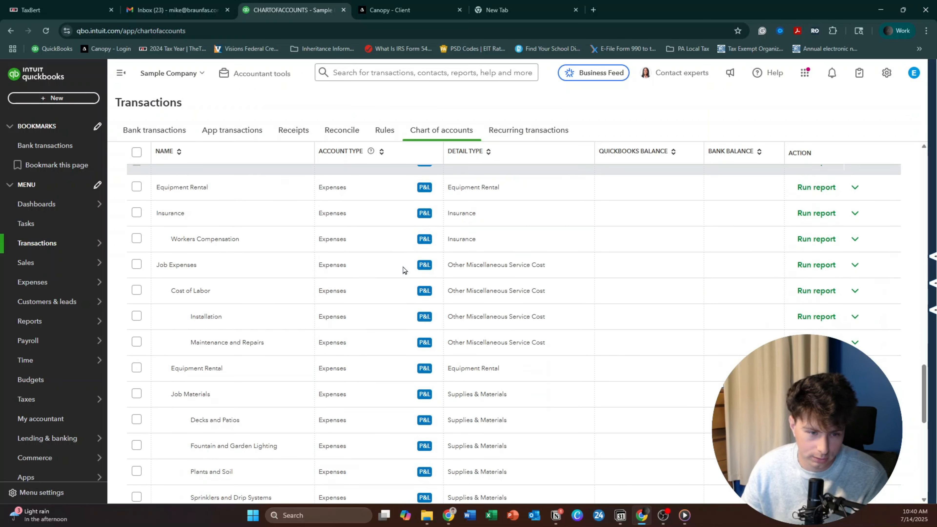
{"action": "scroll", "coordinate": [386, 272], "scroll_direction": "down", "scroll_amount": 4}
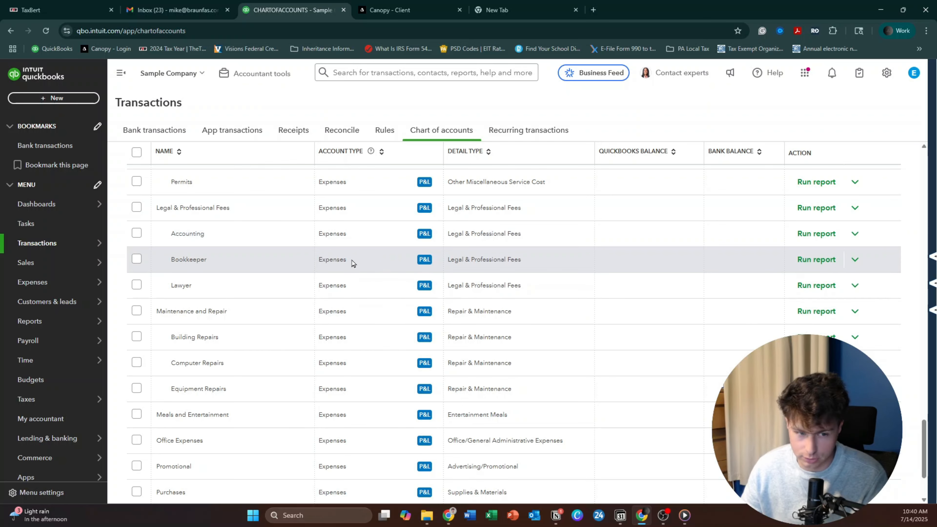
- Edit the Bookkeeper subaccount under Legal & Professional Fees and rename it as Accounting
{"action": "left_click", "coordinate": [855, 234]}
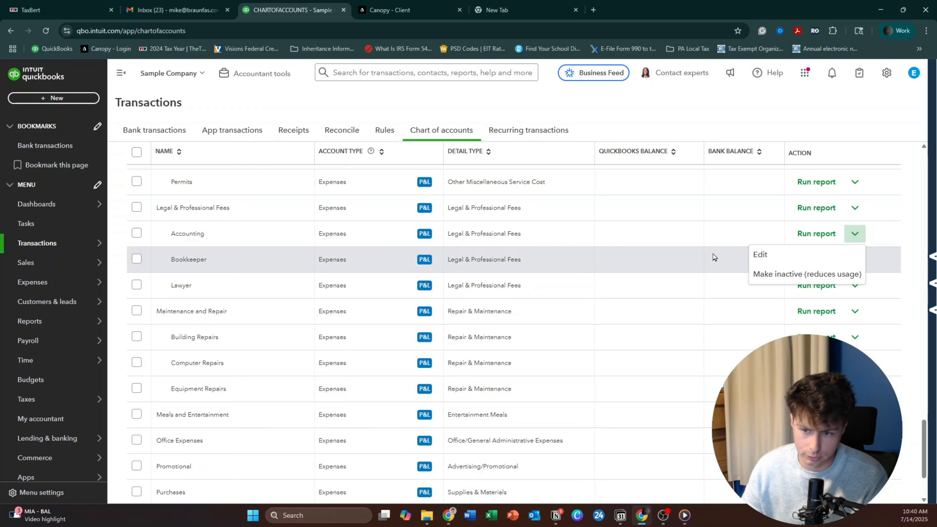
{"action": "left_click", "coordinate": [844, 256]}
{"action": "double_click", "coordinate": [570, 117]}
{"action": "type", "text": "Ad"}
{"action": "type", "text": "counting"}
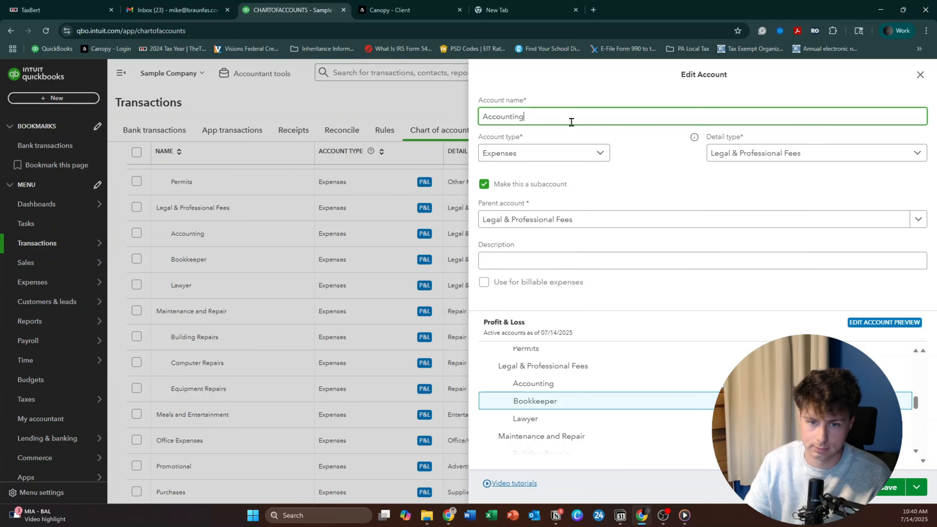
{"action": "left_click", "coordinate": [626, 164]}
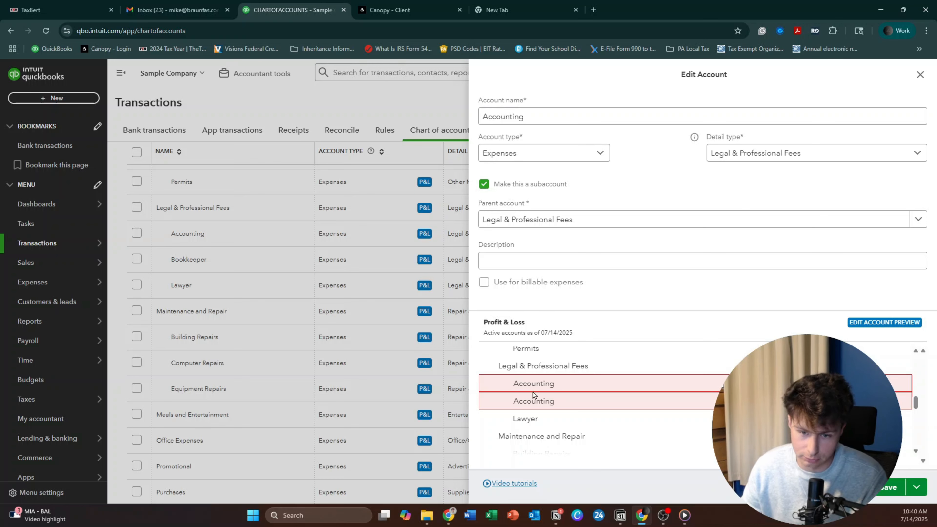
- Save the renamed account, agree to merge it with the existing Accounting account, and close the account editor
{"action": "left_click", "coordinate": [889, 487]}
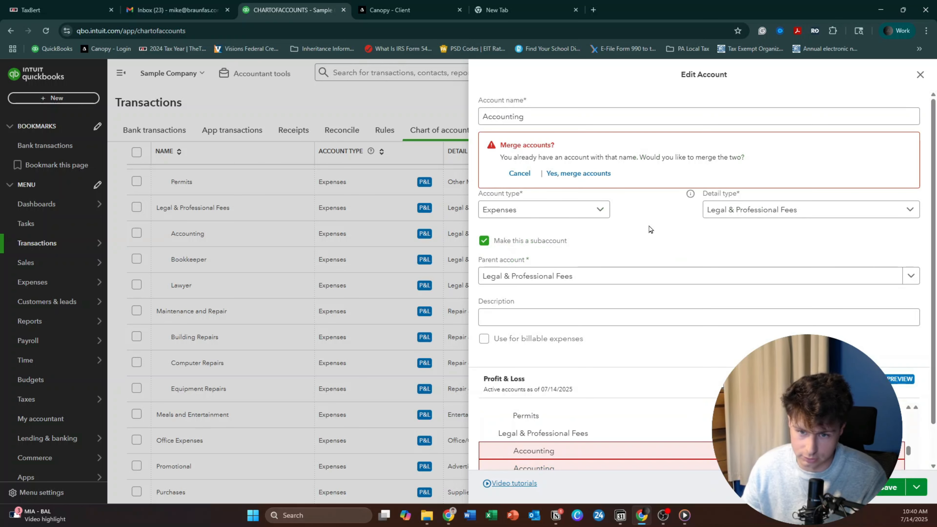
{"action": "left_click_drag", "start_coordinate": [525, 158], "coordinate": [627, 158]}
{"action": "left_click", "coordinate": [663, 160]}
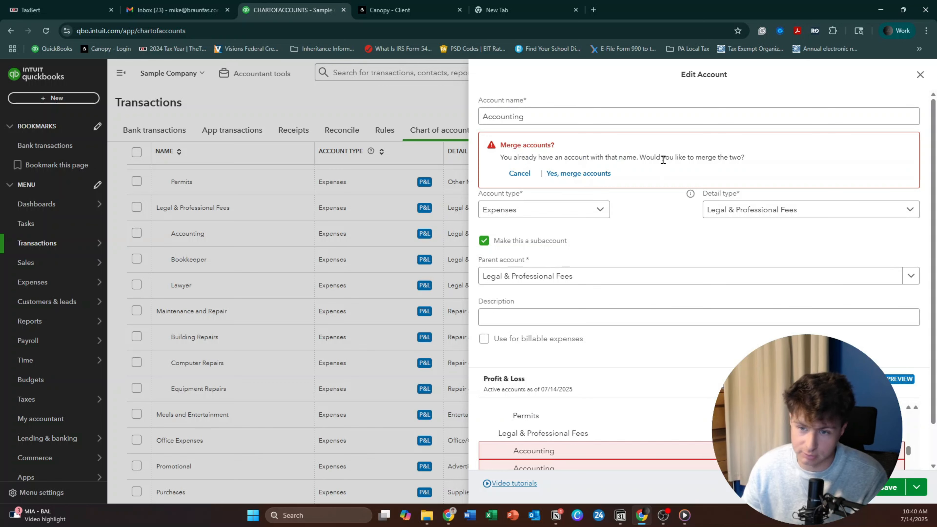
{"action": "left_click", "coordinate": [602, 177]}
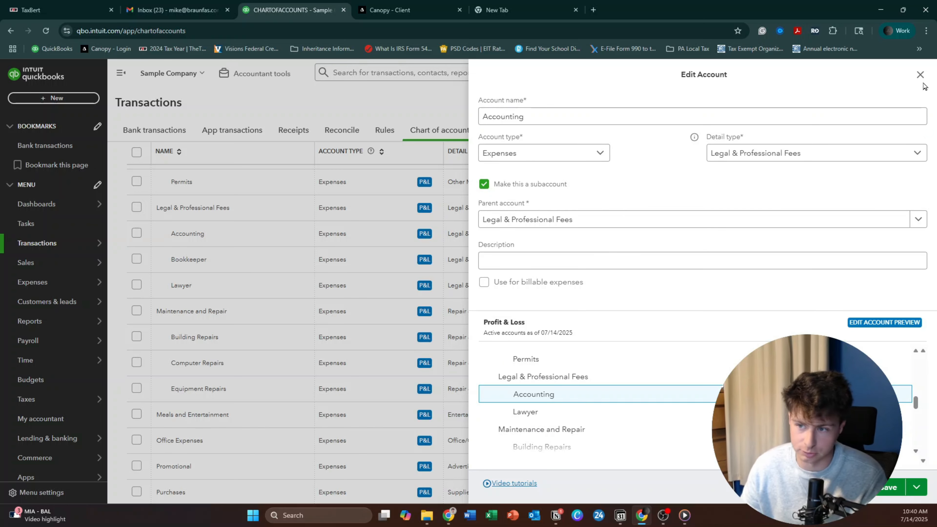
{"action": "left_click", "coordinate": [920, 76]}
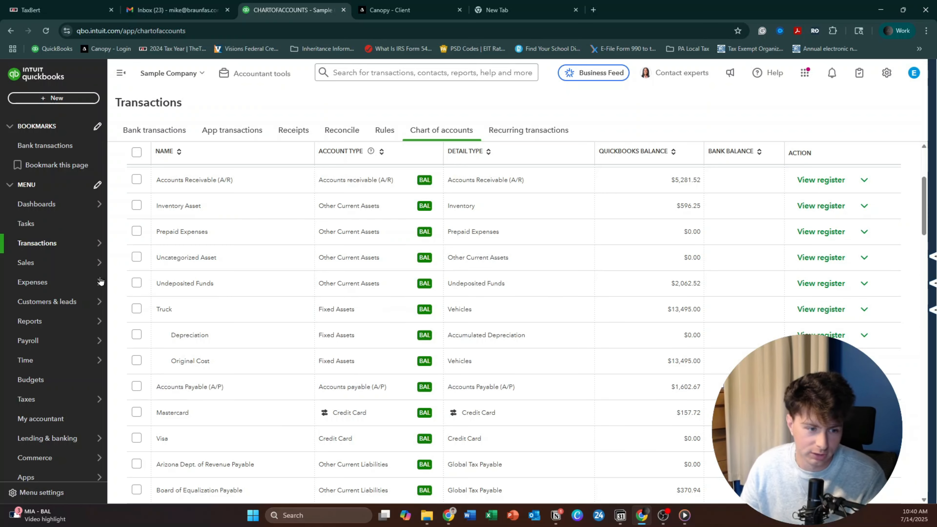
- Open Freeman Sporting Goods from the customer list and review its transactions
{"action": "mouse_move", "coordinate": [89, 250]}
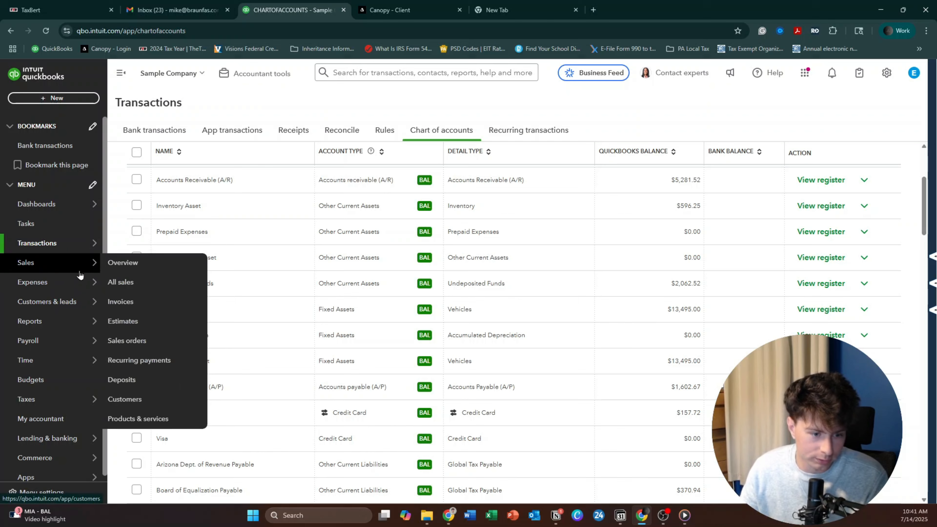
{"action": "left_click", "coordinate": [145, 399]}
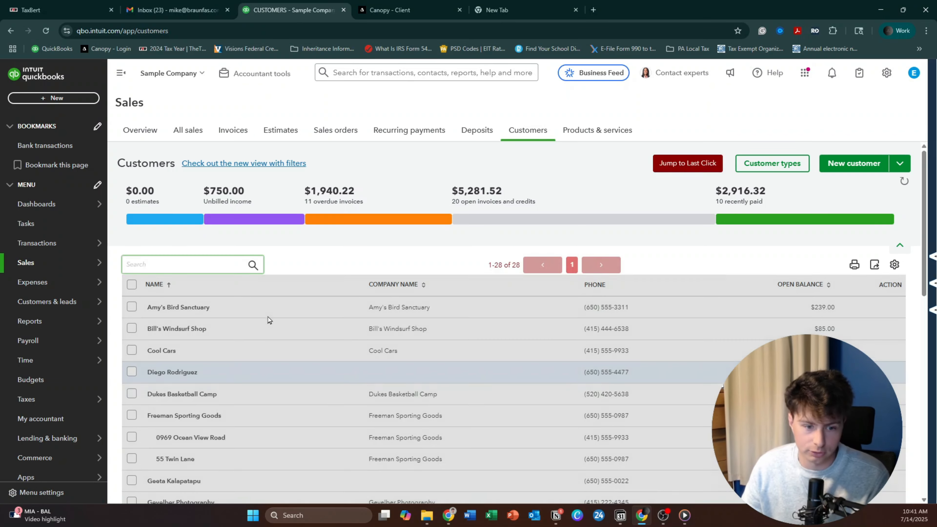
{"action": "scroll", "coordinate": [268, 317], "scroll_direction": "down", "scroll_amount": 1}
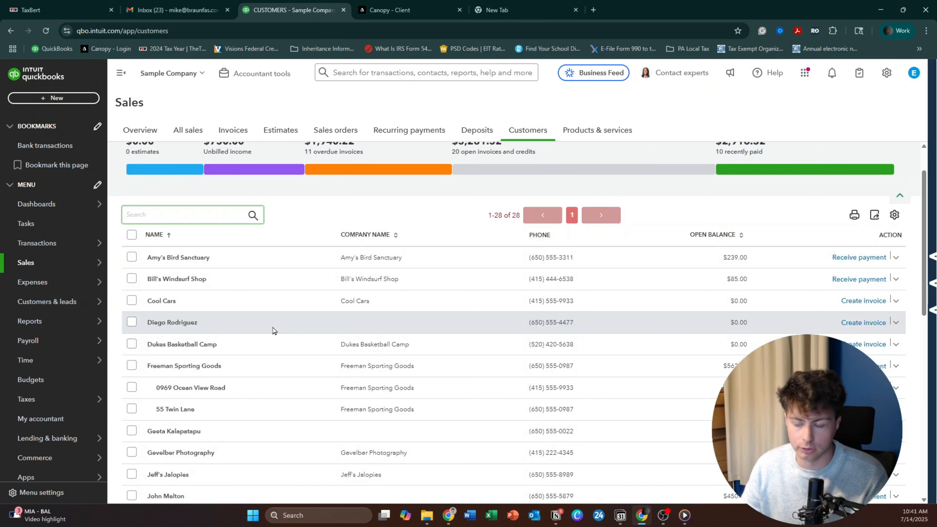
{"action": "scroll", "coordinate": [273, 327], "scroll_direction": "down", "scroll_amount": 1}
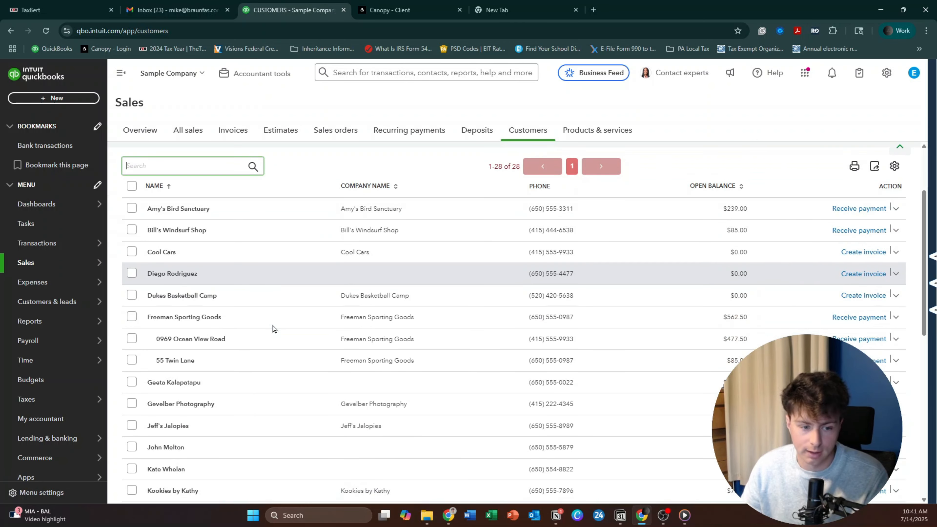
{"action": "left_click", "coordinate": [273, 326]}
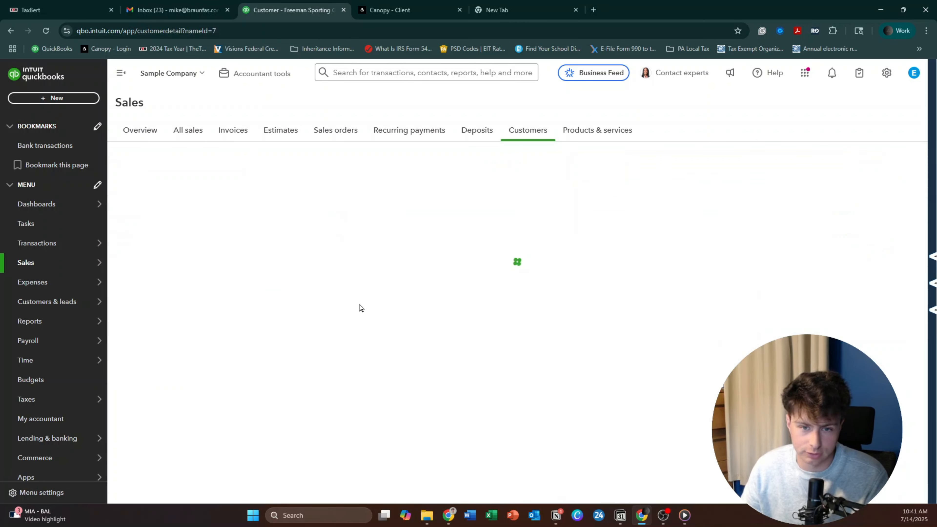
{"action": "scroll", "coordinate": [360, 308], "scroll_direction": "down", "scroll_amount": 5}
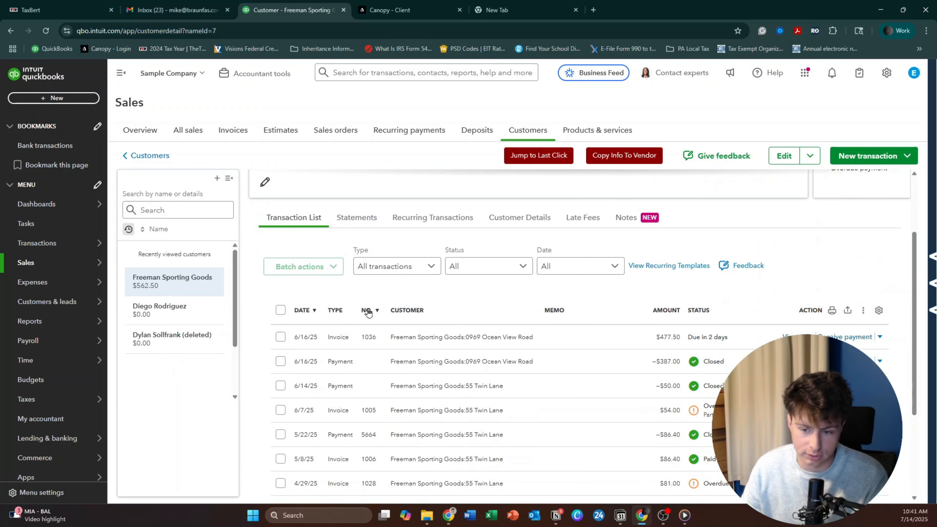
{"action": "scroll", "coordinate": [424, 334], "scroll_direction": "up", "scroll_amount": 1}
{"action": "scroll", "coordinate": [430, 288], "scroll_direction": "up", "scroll_amount": 3}
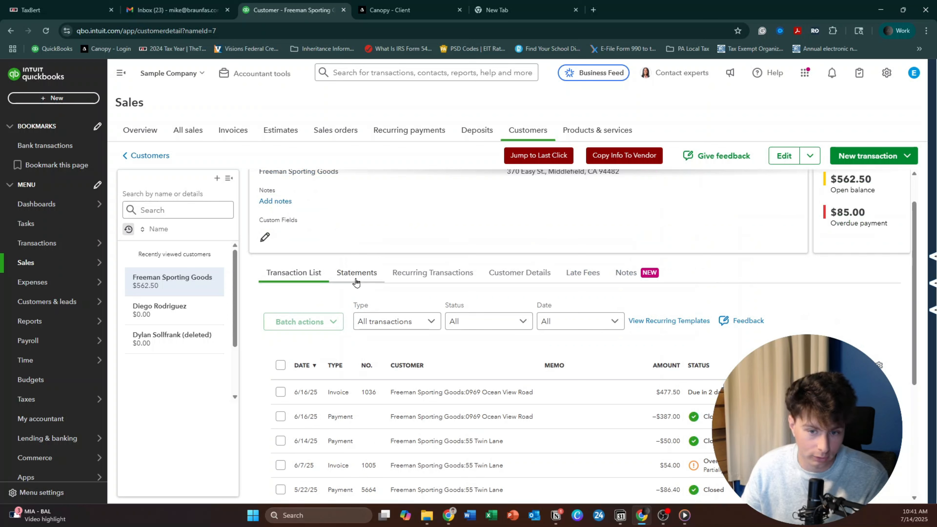
- Check the new transaction types and the Statements section for Freeman Sporting Goods, and return to its transaction list
{"action": "left_click", "coordinate": [904, 155]}
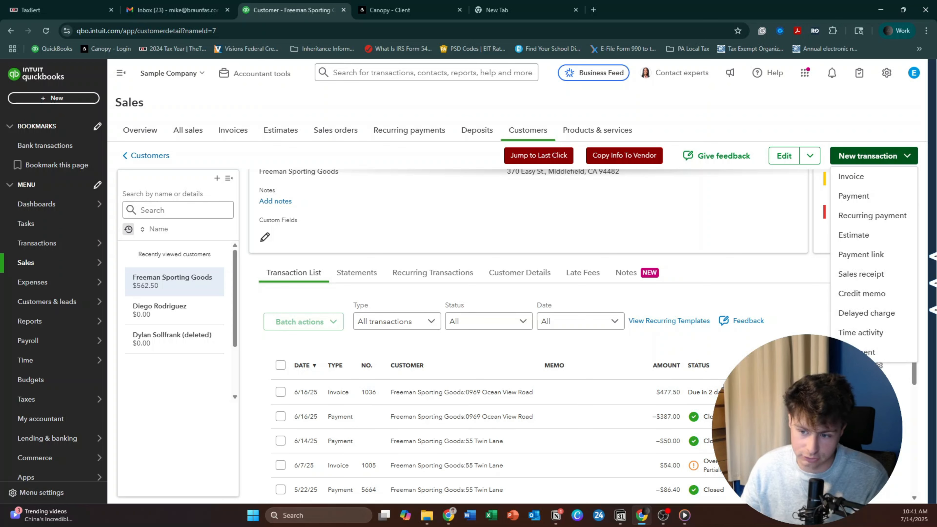
{"action": "left_click", "coordinate": [813, 317]}
{"action": "left_click", "coordinate": [356, 274]}
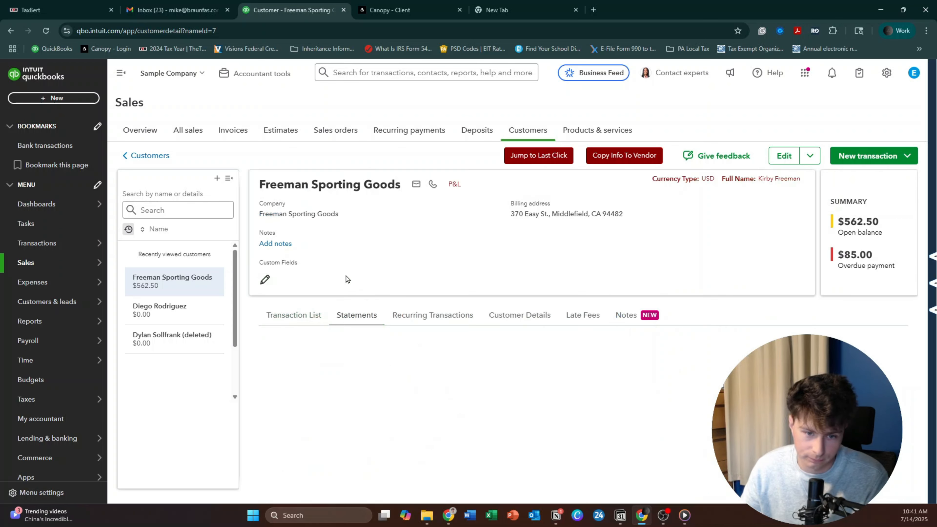
{"action": "left_click", "coordinate": [295, 318]}
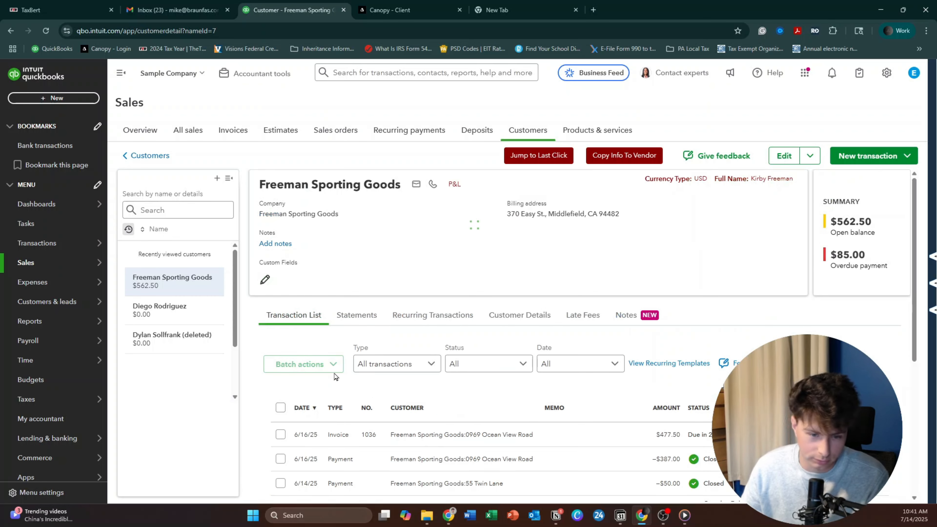
- Start a new statement for Freeman Sporting Goods and set its type to Transaction Statement
{"action": "left_click", "coordinate": [885, 162]}
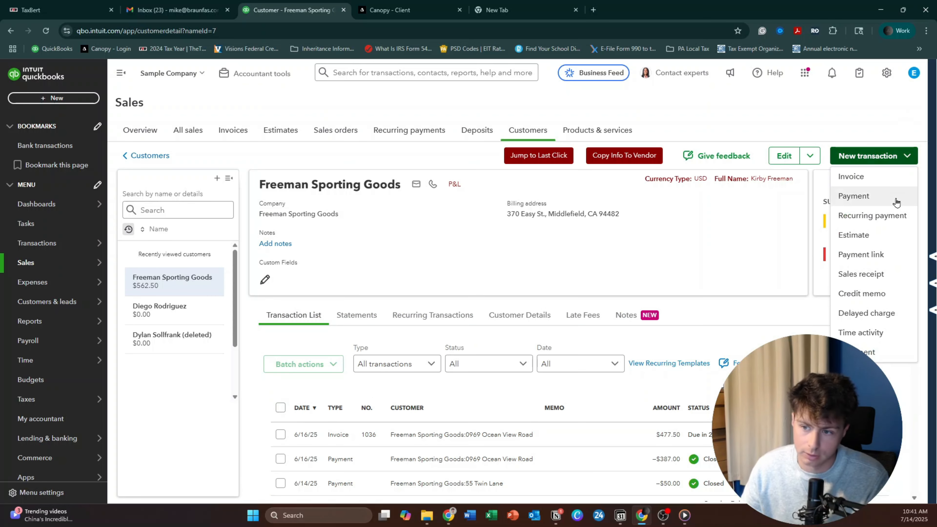
{"action": "left_click", "coordinate": [880, 345]}
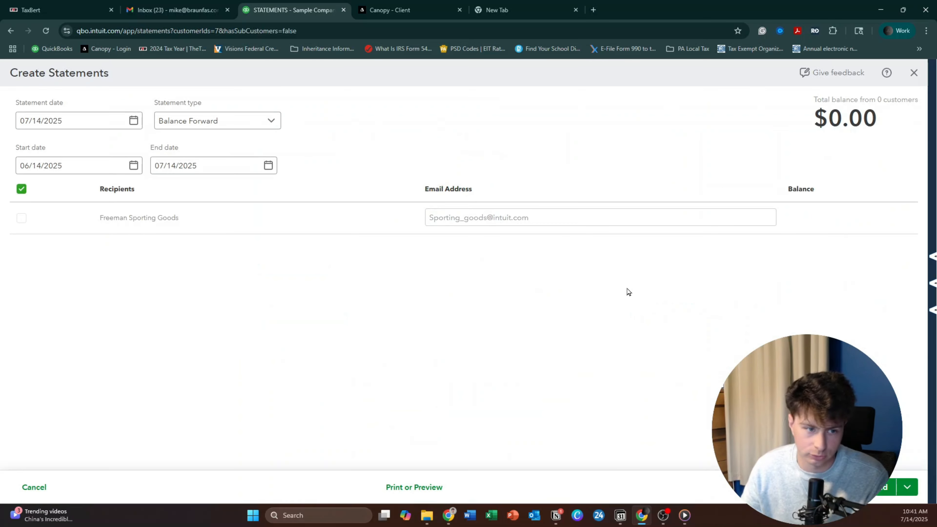
{"action": "left_click", "coordinate": [213, 122]}
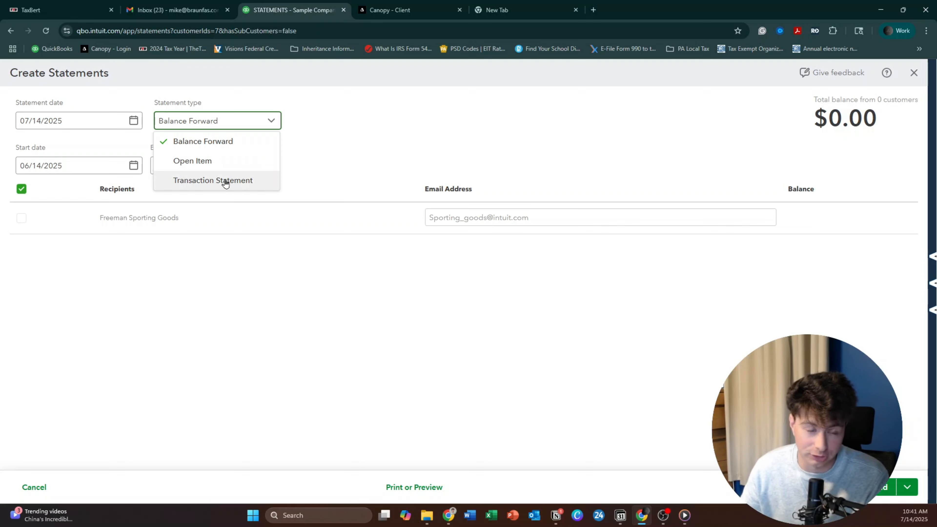
{"action": "left_click", "coordinate": [242, 180]}
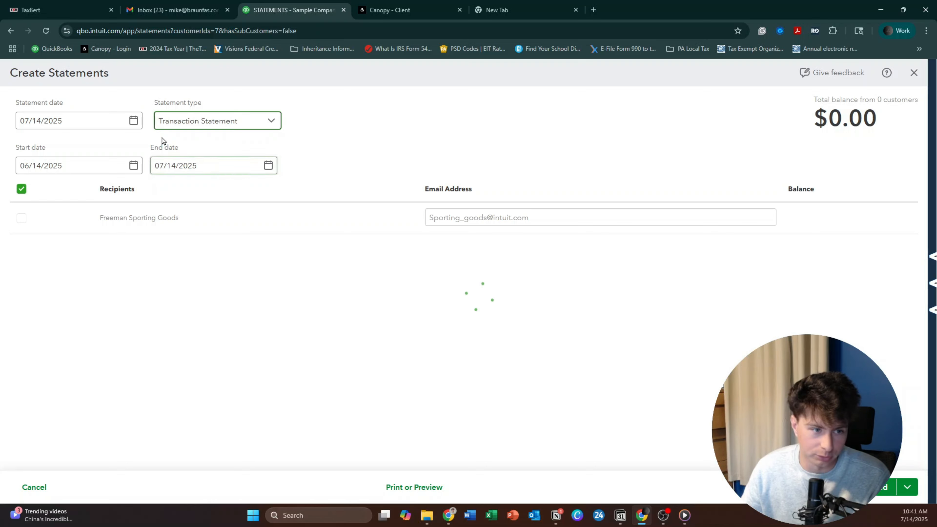
- Set the statement's start date to 01/01/2025
{"action": "left_click", "coordinate": [134, 171]}
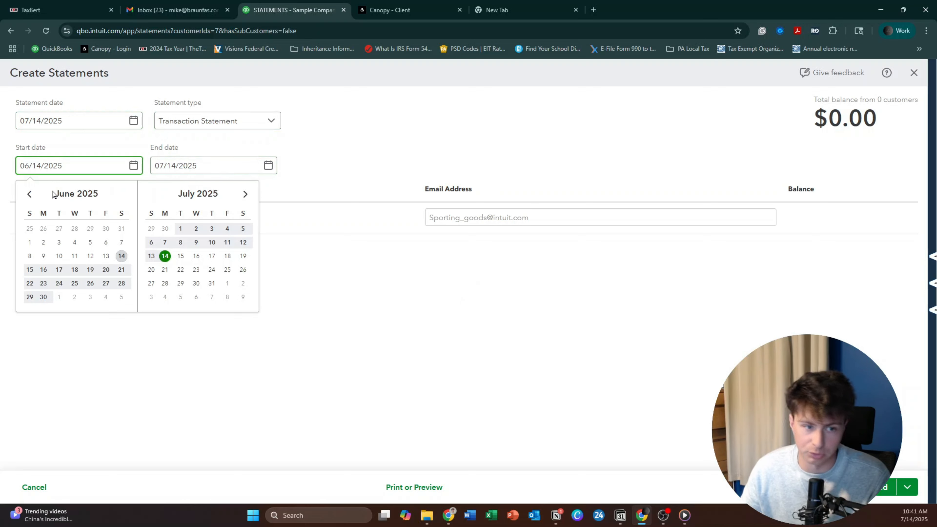
{"action": "left_click", "coordinate": [30, 195]}
{"action": "left_click", "coordinate": [30, 194]}
{"action": "left_click", "coordinate": [29, 194]}
{"action": "left_click", "coordinate": [29, 194]}
{"action": "left_click", "coordinate": [30, 194]}
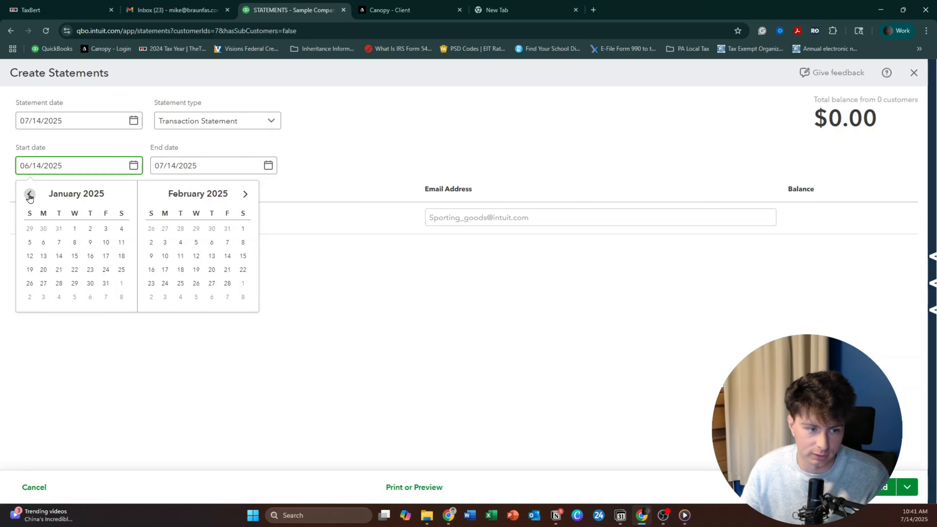
{"action": "left_click", "coordinate": [73, 229]}
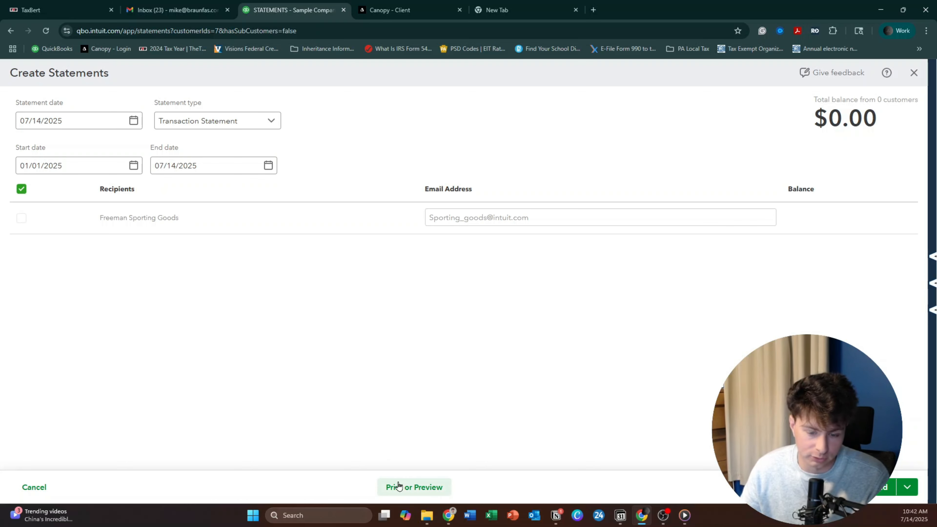
- Close the statement form without printing or sending it and review the customer's transaction list
{"action": "left_click", "coordinate": [912, 81]}
{"action": "scroll", "coordinate": [662, 293], "scroll_direction": "down", "scroll_amount": 2}
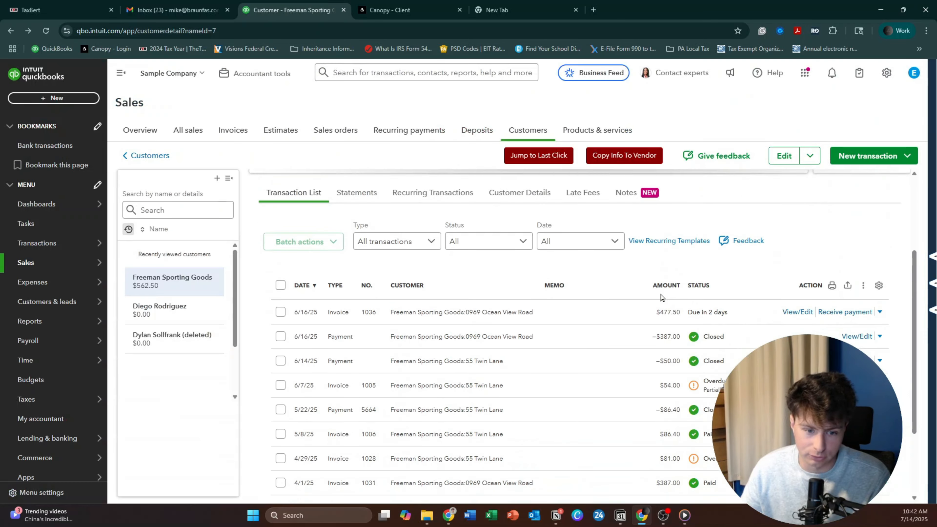
- Compare the open balance of Freeman Sporting Goods with the invoices and payments in its transaction list
{"action": "scroll", "coordinate": [660, 298], "scroll_direction": "down", "scroll_amount": 2}
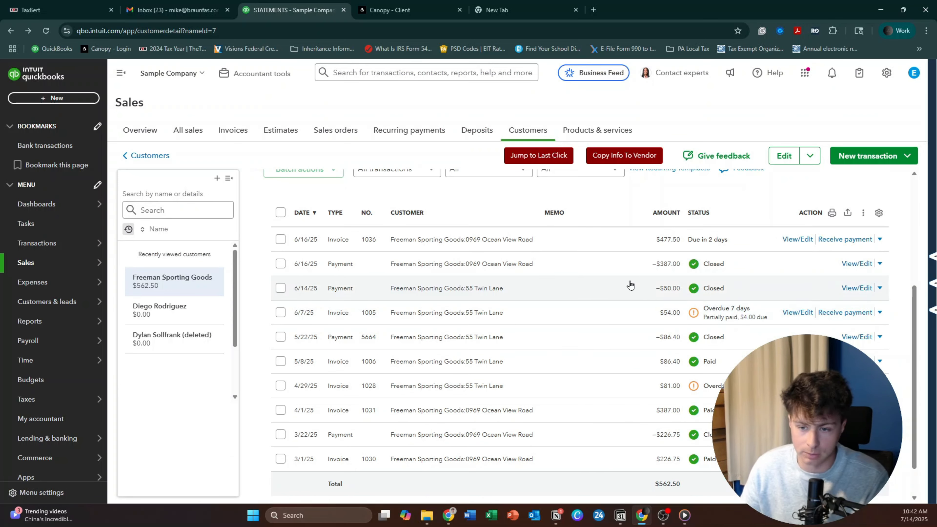
{"action": "scroll", "coordinate": [527, 274], "scroll_direction": "up", "scroll_amount": 5}
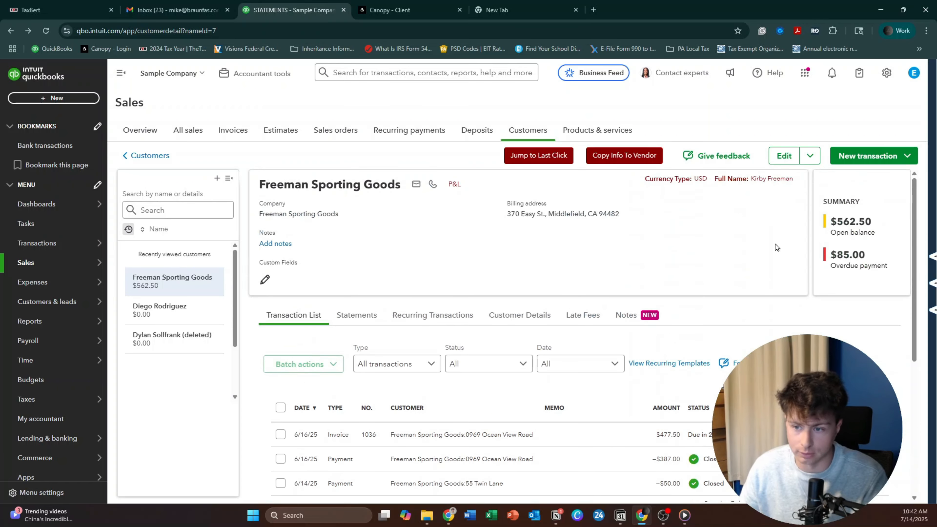
{"action": "left_click_drag", "start_coordinate": [831, 221], "coordinate": [865, 221]}
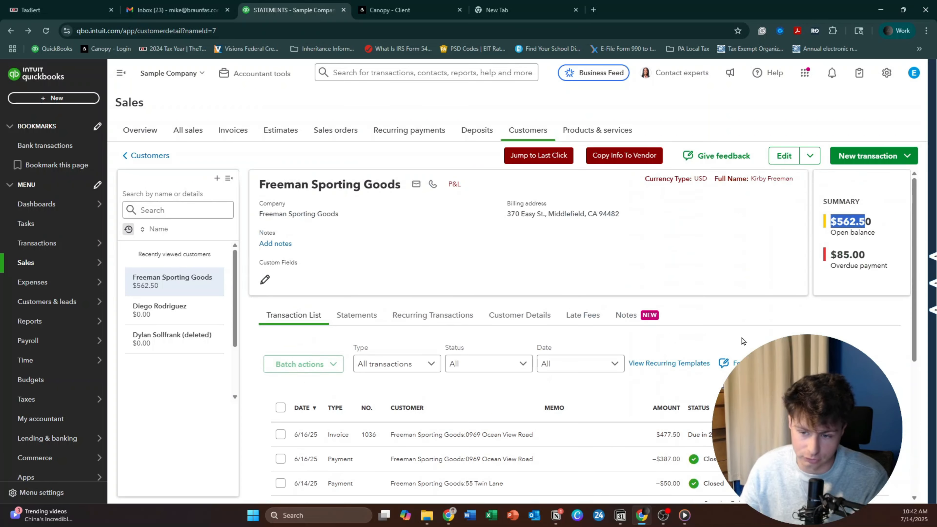
{"action": "scroll", "coordinate": [743, 340], "scroll_direction": "down", "scroll_amount": 5}
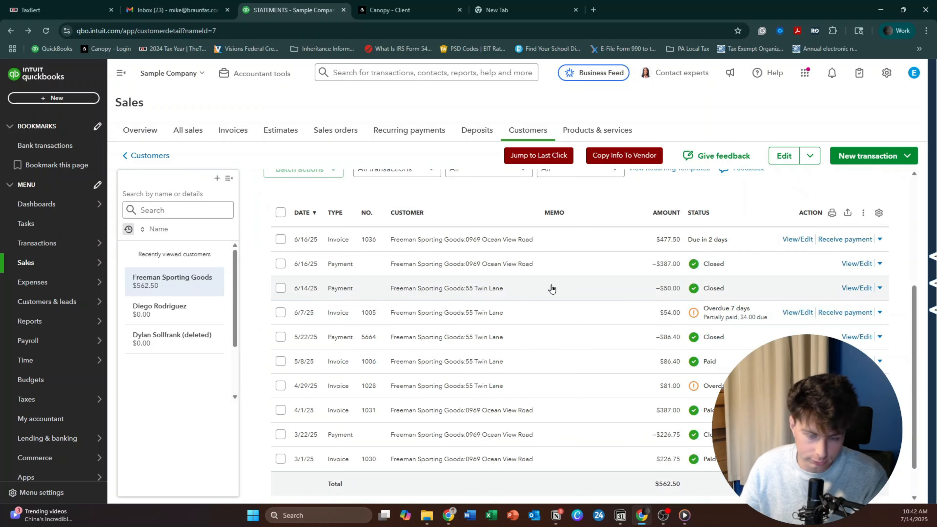
{"action": "scroll", "coordinate": [552, 289], "scroll_direction": "down", "scroll_amount": 1}
{"action": "scroll", "coordinate": [583, 297], "scroll_direction": "up", "scroll_amount": 1}
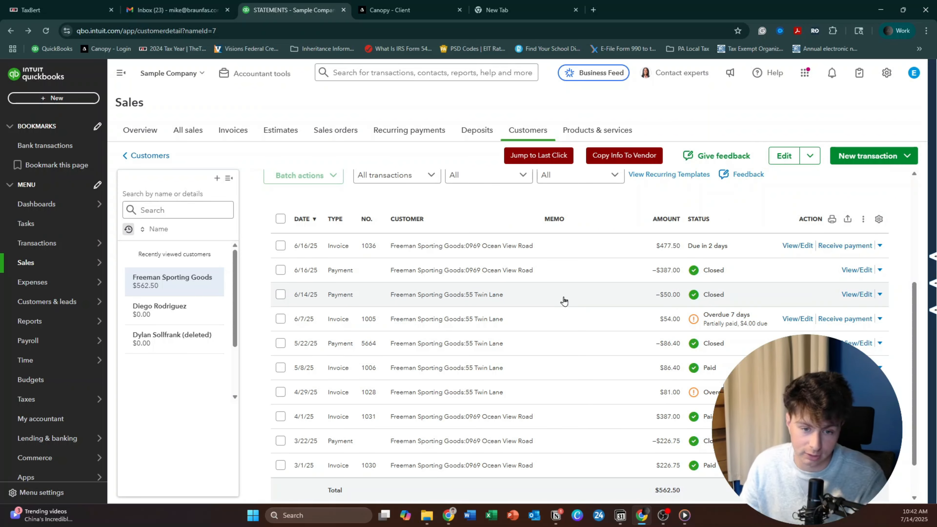
{"action": "scroll", "coordinate": [572, 310], "scroll_direction": "up", "scroll_amount": 1}
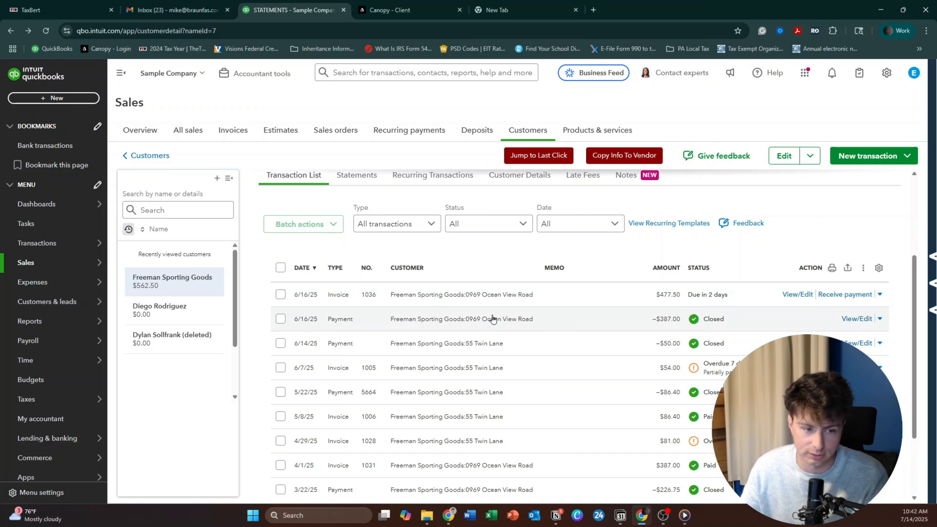
- Open the standard reports and look through the Business overview and Who owes you groups
{"action": "left_click", "coordinate": [29, 320]}
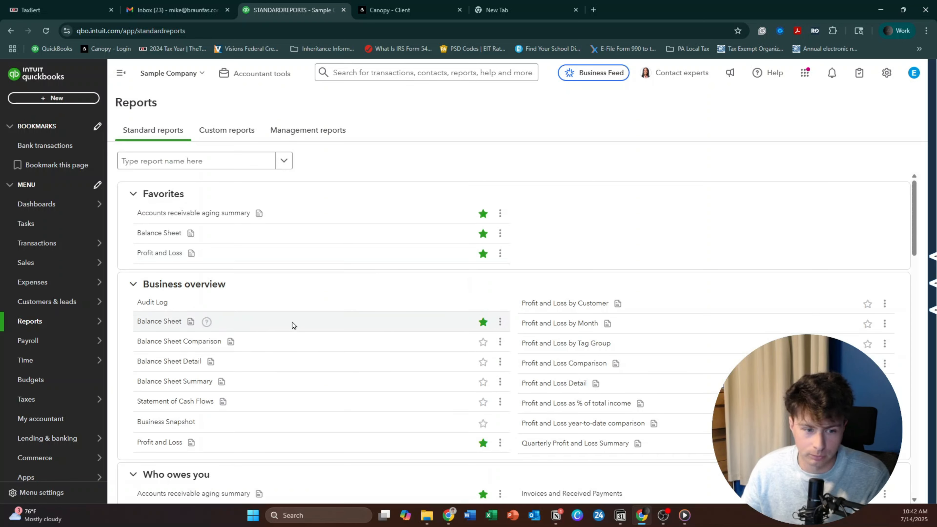
{"action": "scroll", "coordinate": [289, 329], "scroll_direction": "down", "scroll_amount": 4}
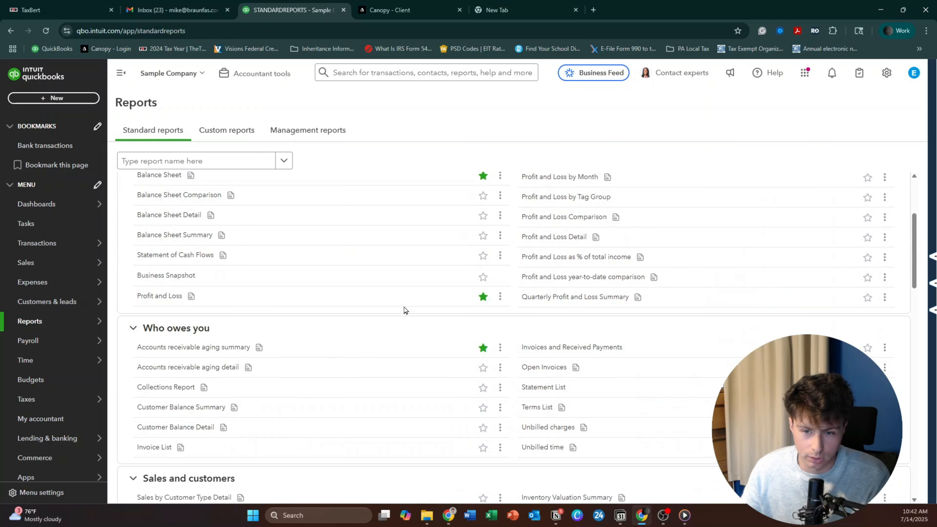
{"action": "scroll", "coordinate": [443, 305], "scroll_direction": "up", "scroll_amount": 2}
{"action": "scroll", "coordinate": [490, 294], "scroll_direction": "down", "scroll_amount": 1}
{"action": "scroll", "coordinate": [466, 299], "scroll_direction": "up", "scroll_amount": 1}
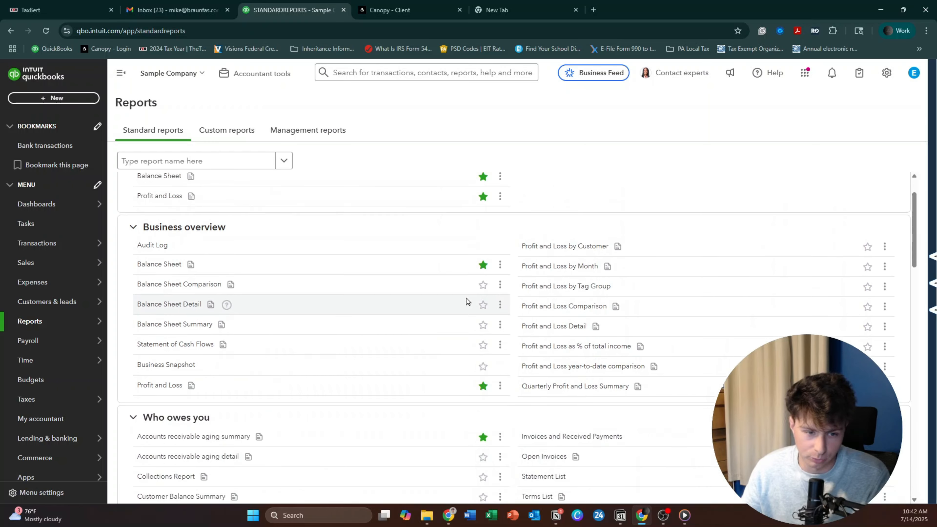
{"action": "scroll", "coordinate": [455, 301], "scroll_direction": "down", "scroll_amount": 1}
{"action": "scroll", "coordinate": [456, 302], "scroll_direction": "down", "scroll_amount": 1}
{"action": "scroll", "coordinate": [455, 301], "scroll_direction": "up", "scroll_amount": 1}
{"action": "scroll", "coordinate": [456, 301], "scroll_direction": "up", "scroll_amount": 3}
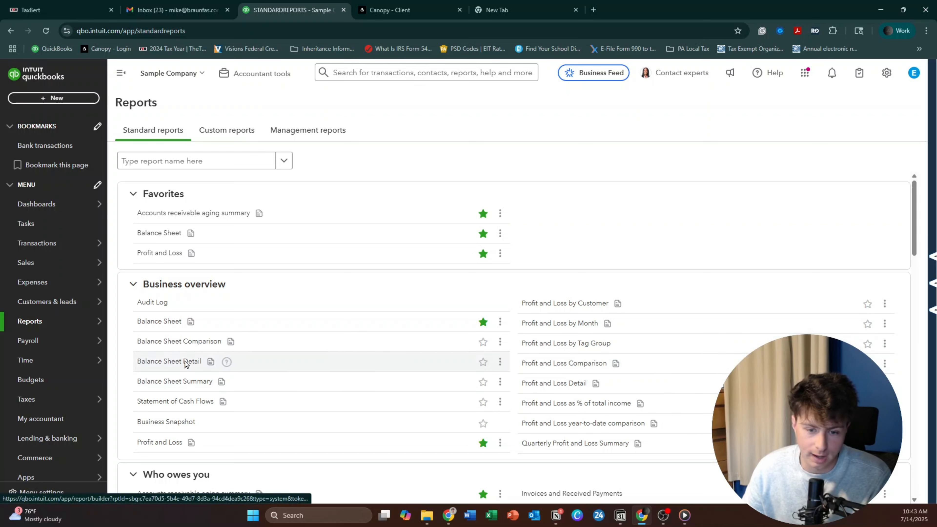
- Open the Profit and Loss by Month report and examine the monthly income accounts for inconsistencies
{"action": "left_click", "coordinate": [570, 324]}
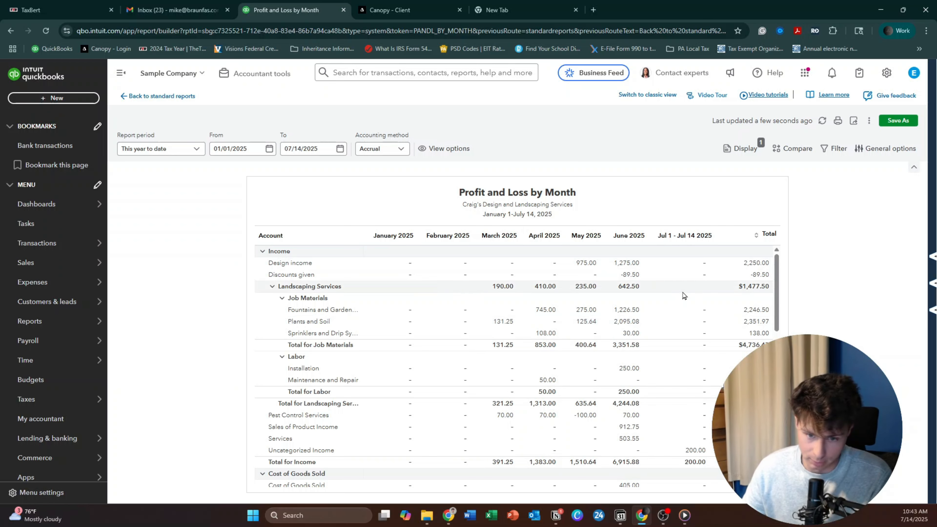
{"action": "scroll", "coordinate": [642, 295], "scroll_direction": "down", "scroll_amount": 1}
{"action": "scroll", "coordinate": [616, 282], "scroll_direction": "up", "scroll_amount": 1}
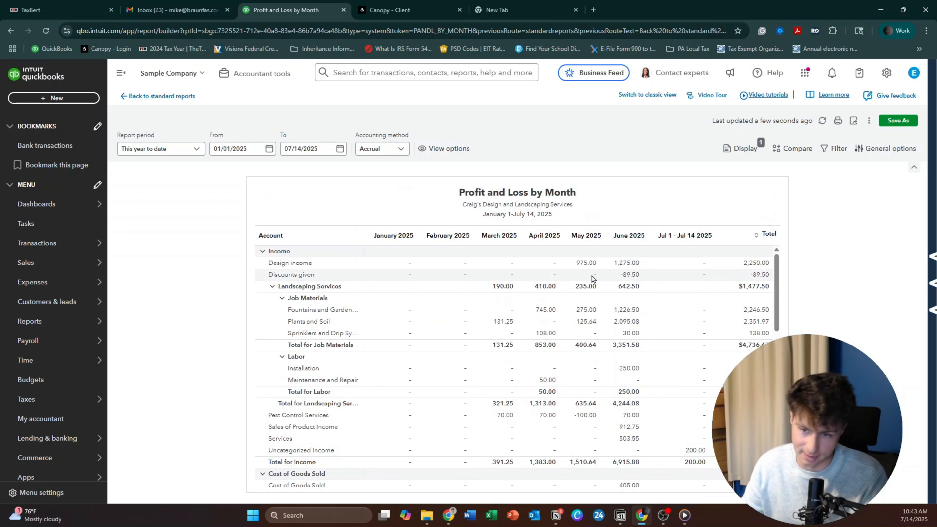
{"action": "scroll", "coordinate": [633, 323], "scroll_direction": "down", "scroll_amount": 3}
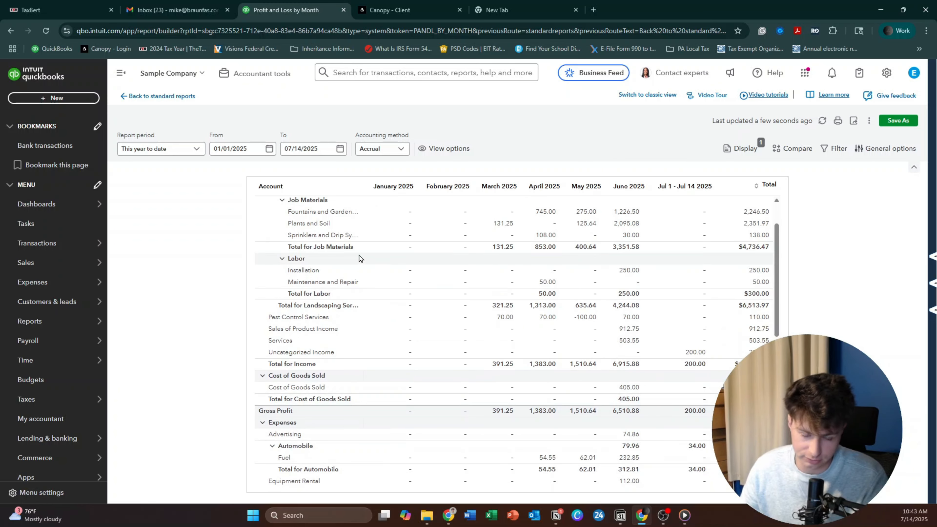
{"action": "scroll", "coordinate": [397, 266], "scroll_direction": "up", "scroll_amount": 3}
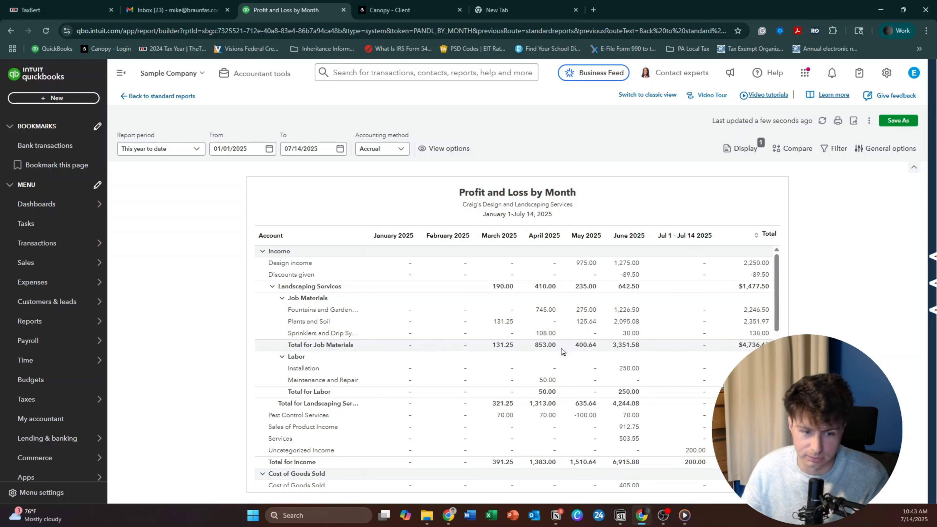
{"action": "scroll", "coordinate": [562, 352], "scroll_direction": "down", "scroll_amount": 6}
{"action": "scroll", "coordinate": [582, 429], "scroll_direction": "up", "scroll_amount": 6}
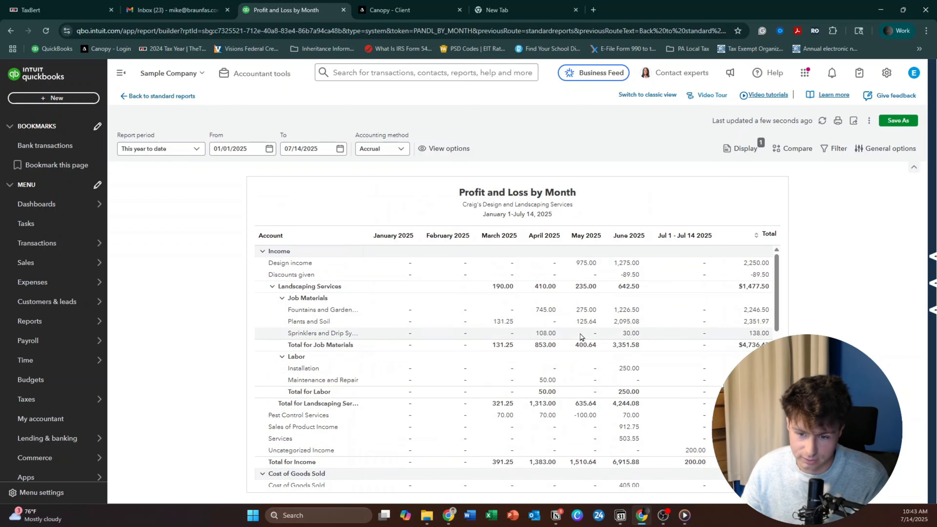
- Examine the monthly cost of goods sold and expense accounts in the Profit and Loss by Month report
{"action": "scroll", "coordinate": [437, 351], "scroll_direction": "down", "scroll_amount": 4}
{"action": "scroll", "coordinate": [439, 350], "scroll_direction": "up", "scroll_amount": 2}
{"action": "scroll", "coordinate": [471, 326], "scroll_direction": "down", "scroll_amount": 2}
{"action": "scroll", "coordinate": [471, 324], "scroll_direction": "down", "scroll_amount": 3}
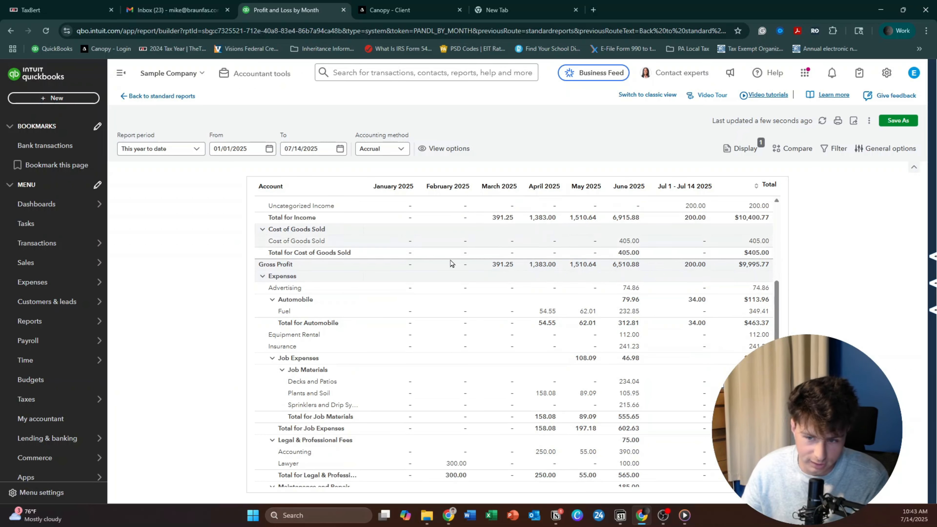
{"action": "scroll", "coordinate": [450, 260], "scroll_direction": "down", "scroll_amount": 6}
{"action": "scroll", "coordinate": [478, 331], "scroll_direction": "up", "scroll_amount": 3}
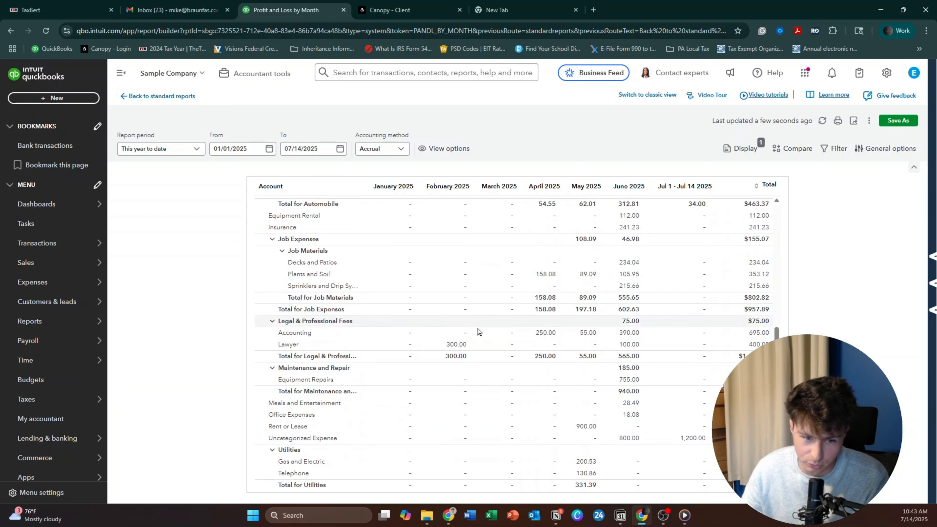
{"action": "scroll", "coordinate": [574, 282], "scroll_direction": "up", "scroll_amount": 10}
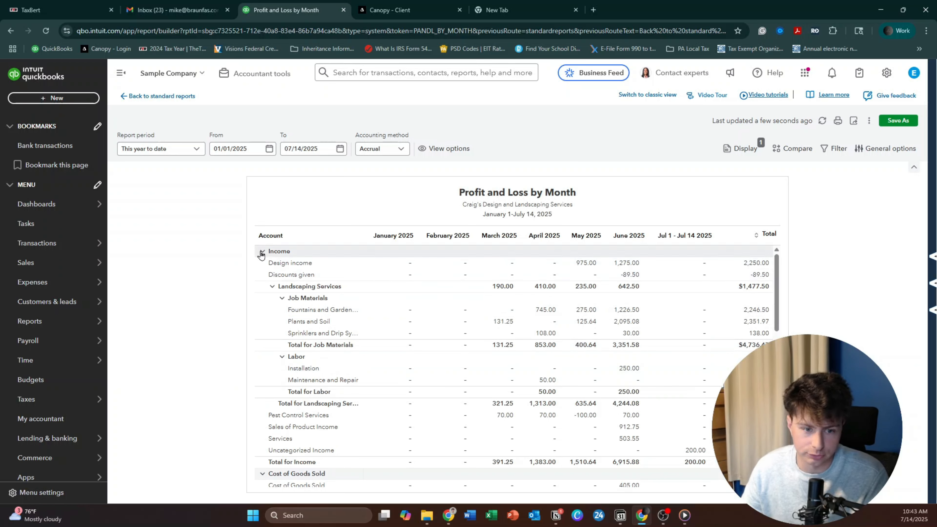
- Return to the standard reports and open the Accounts receivable aging detail report
{"action": "left_click", "coordinate": [149, 97]}
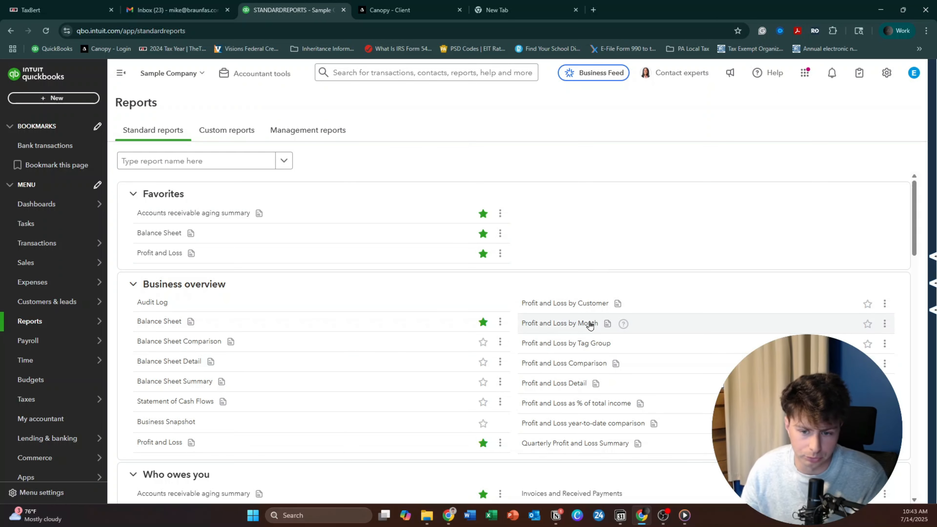
{"action": "scroll", "coordinate": [662, 202], "scroll_direction": "down", "scroll_amount": 1}
{"action": "scroll", "coordinate": [662, 202], "scroll_direction": "down", "scroll_amount": 5}
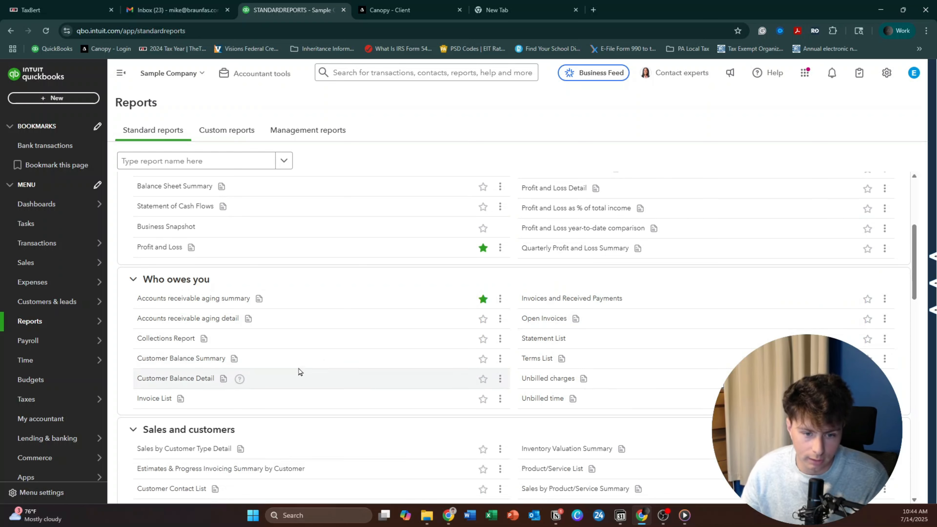
{"action": "scroll", "coordinate": [663, 365], "scroll_direction": "down", "scroll_amount": 3}
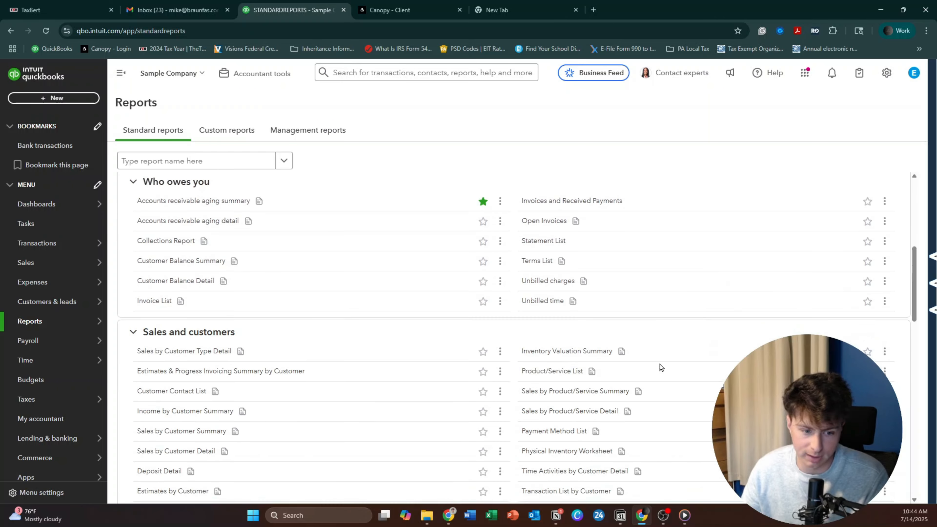
{"action": "left_click", "coordinate": [222, 224]}
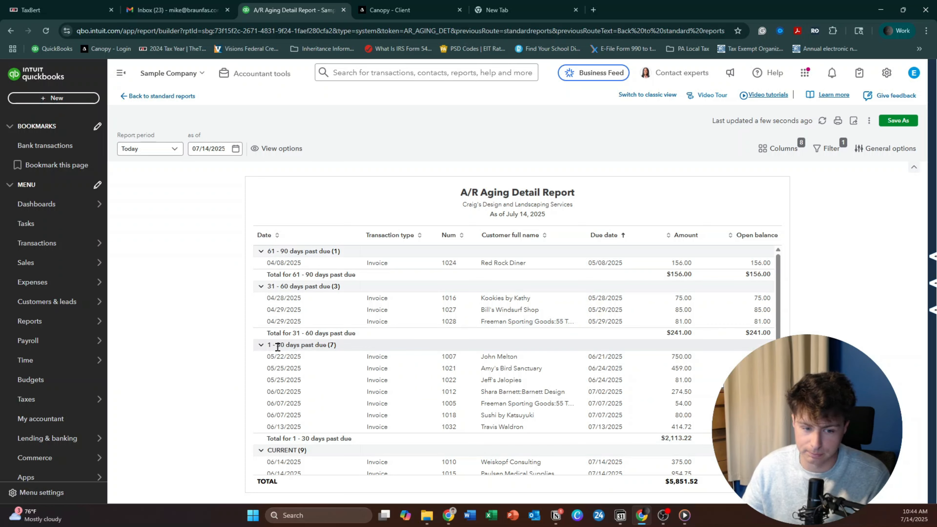
- Review the open customer invoices in the 1 - 30 and 31 - 60 days past due groups and the current group
{"action": "left_click_drag", "start_coordinate": [277, 347], "coordinate": [317, 352]}
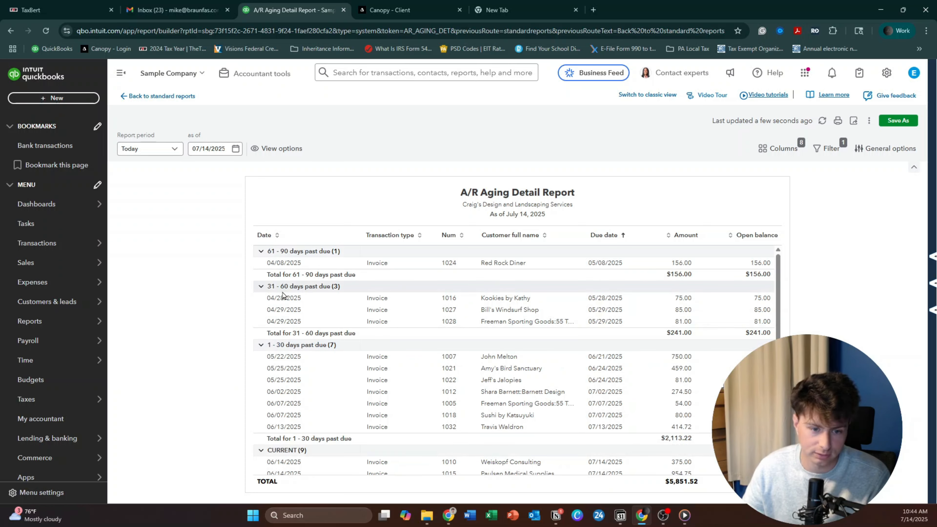
{"action": "left_click_drag", "start_coordinate": [280, 287], "coordinate": [326, 289]}
{"action": "left_click", "coordinate": [460, 363]}
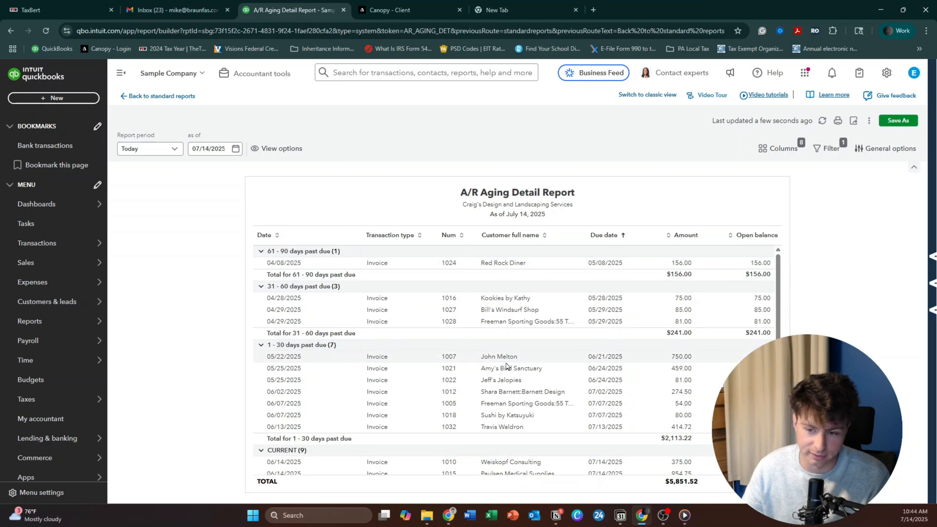
{"action": "scroll", "coordinate": [506, 365], "scroll_direction": "down", "scroll_amount": 3}
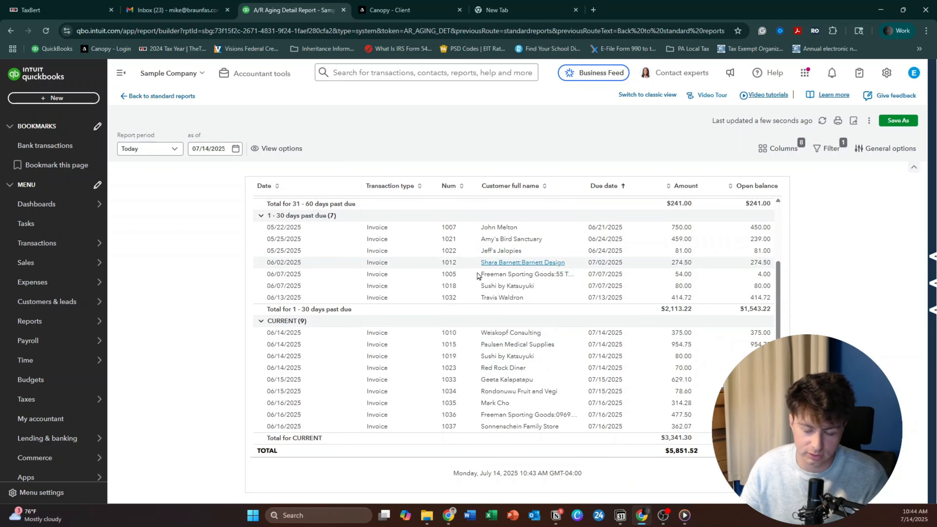
{"action": "scroll", "coordinate": [545, 266], "scroll_direction": "up", "scroll_amount": 2}
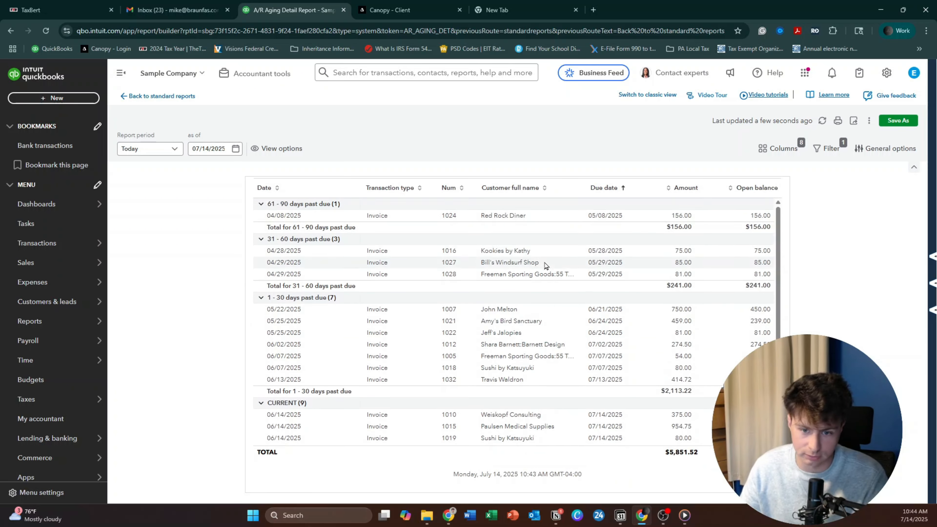
{"action": "scroll", "coordinate": [546, 265], "scroll_direction": "up", "scroll_amount": 1}
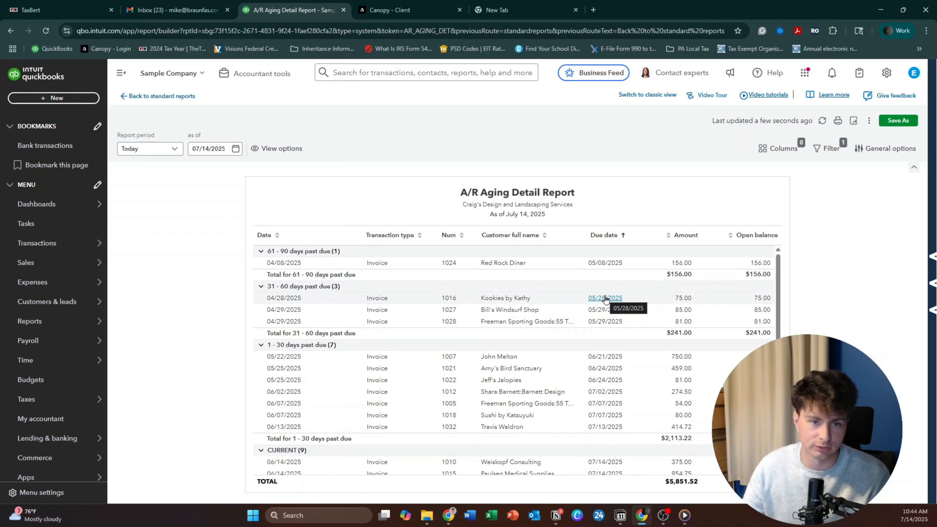
- Go back to the standard reports and open the Accounts payable aging detail report from the What you owe group
{"action": "left_click", "coordinate": [161, 97]}
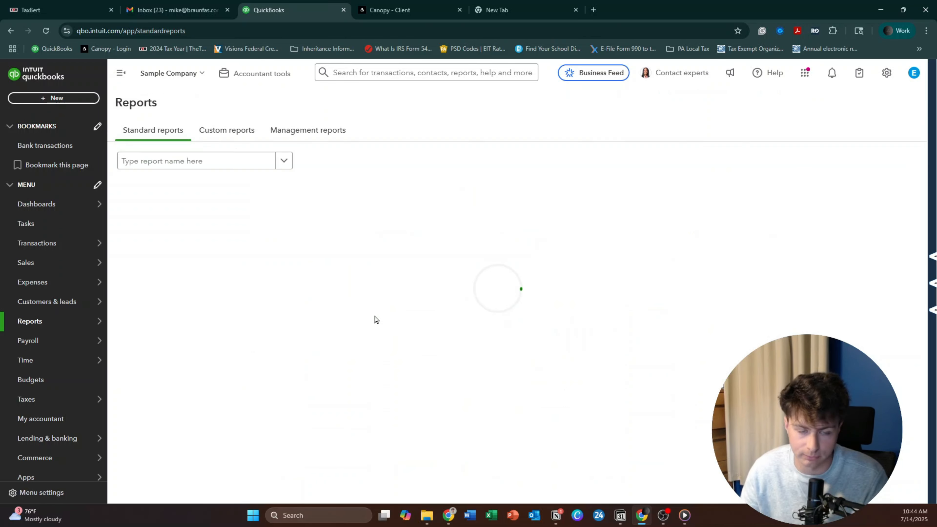
{"action": "scroll", "coordinate": [389, 342], "scroll_direction": "down", "scroll_amount": 8}
{"action": "scroll", "coordinate": [395, 340], "scroll_direction": "down", "scroll_amount": 1}
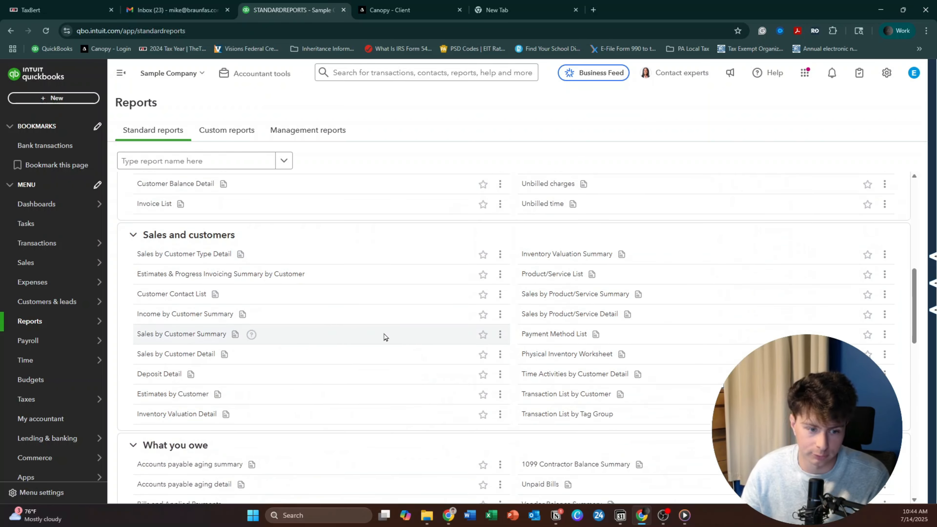
{"action": "scroll", "coordinate": [280, 347], "scroll_direction": "down", "scroll_amount": 1}
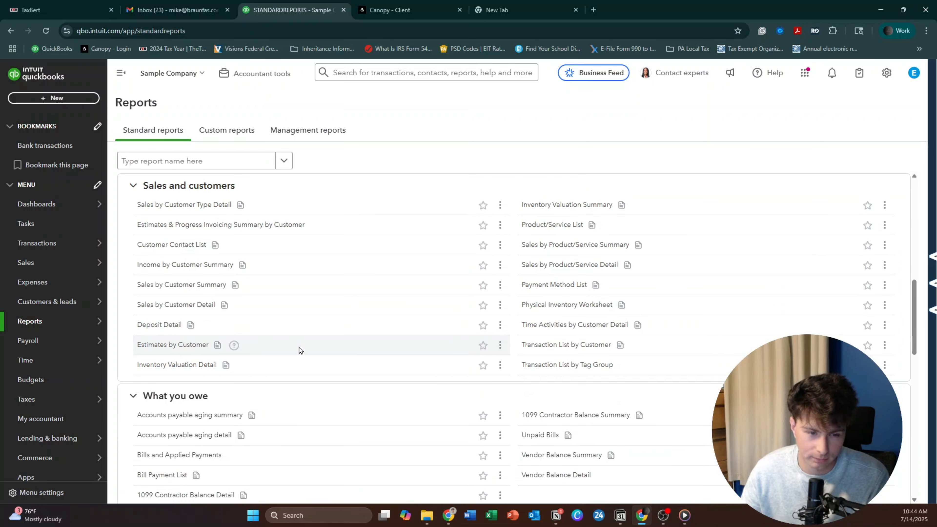
{"action": "scroll", "coordinate": [300, 348], "scroll_direction": "down", "scroll_amount": 2}
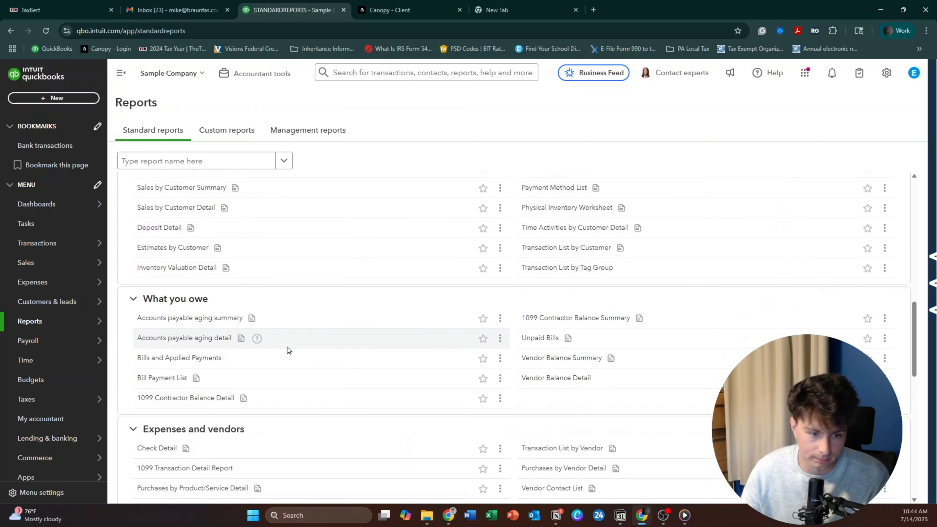
{"action": "left_click", "coordinate": [199, 342]}
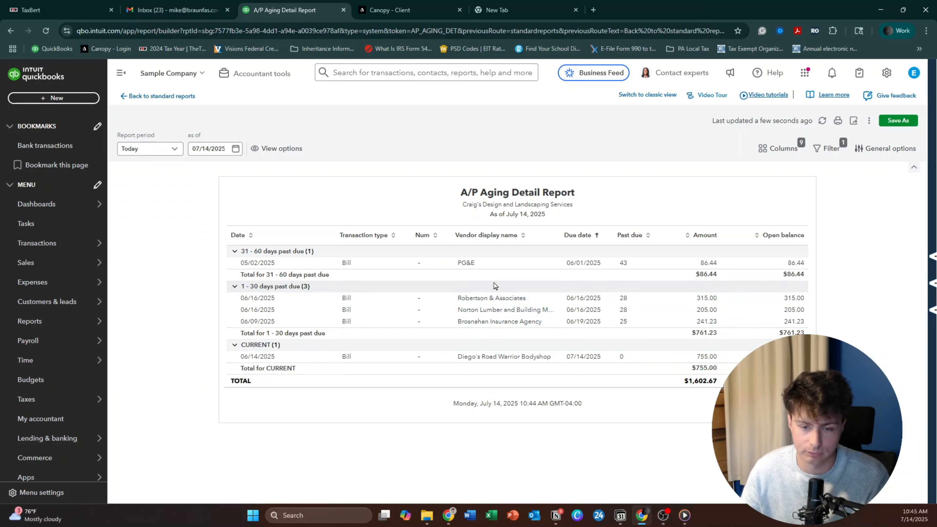
- Leave the A/P Aging Detail report and open the reconciliation setup for the Checking account
{"action": "left_click", "coordinate": [169, 103]}
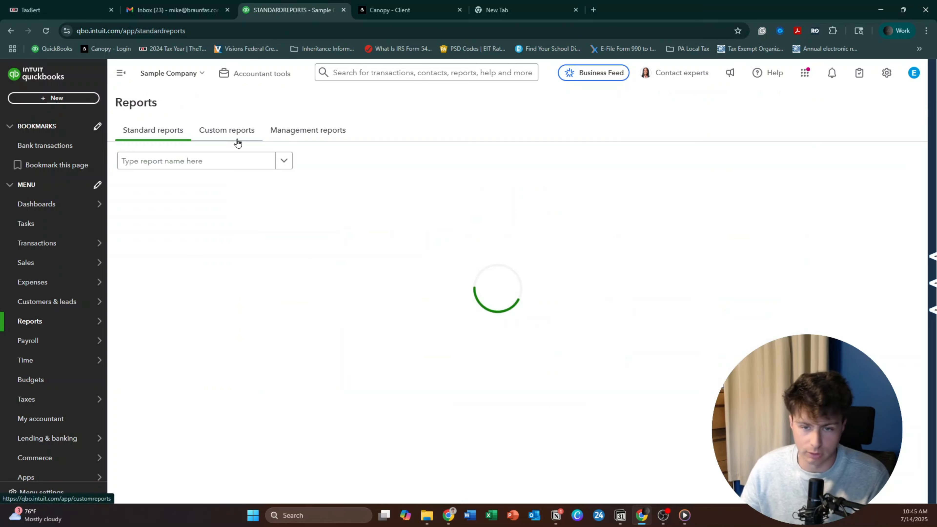
{"action": "mouse_move", "coordinate": [90, 263]}
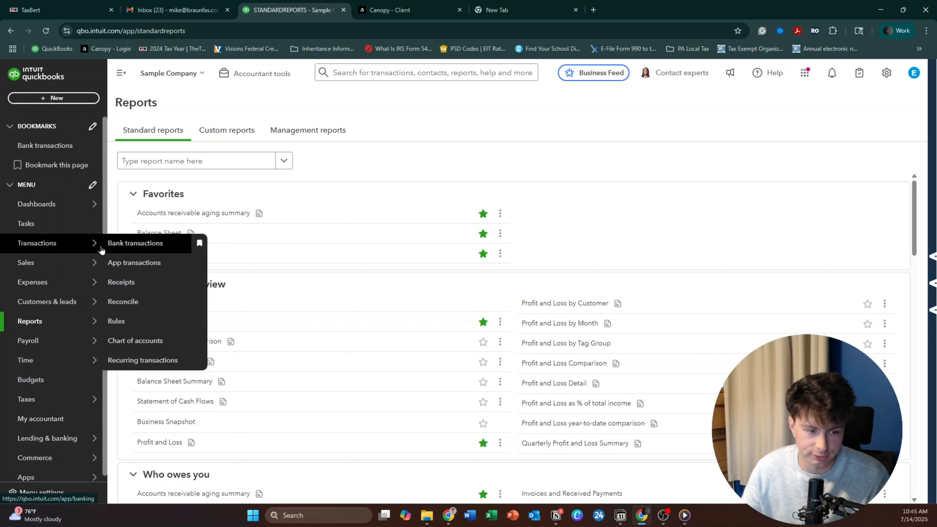
{"action": "left_click", "coordinate": [152, 302]}
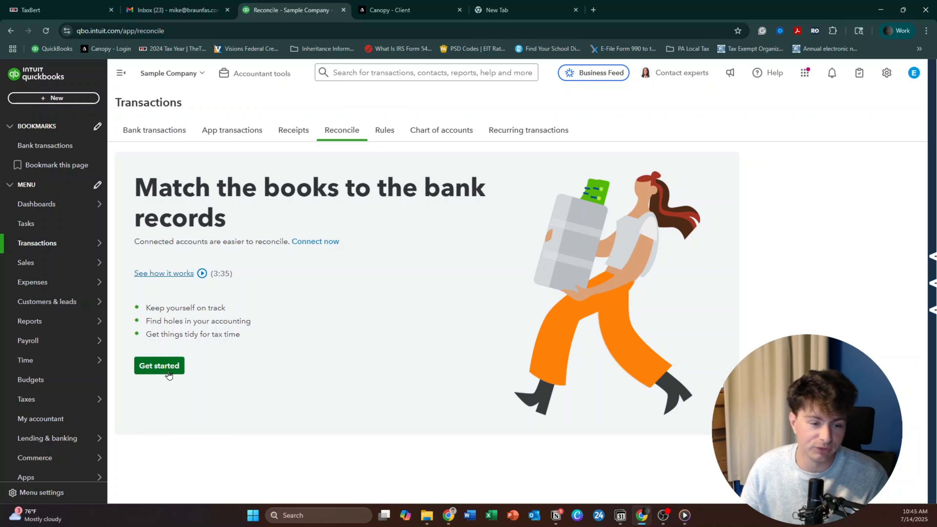
{"action": "left_click", "coordinate": [176, 368]}
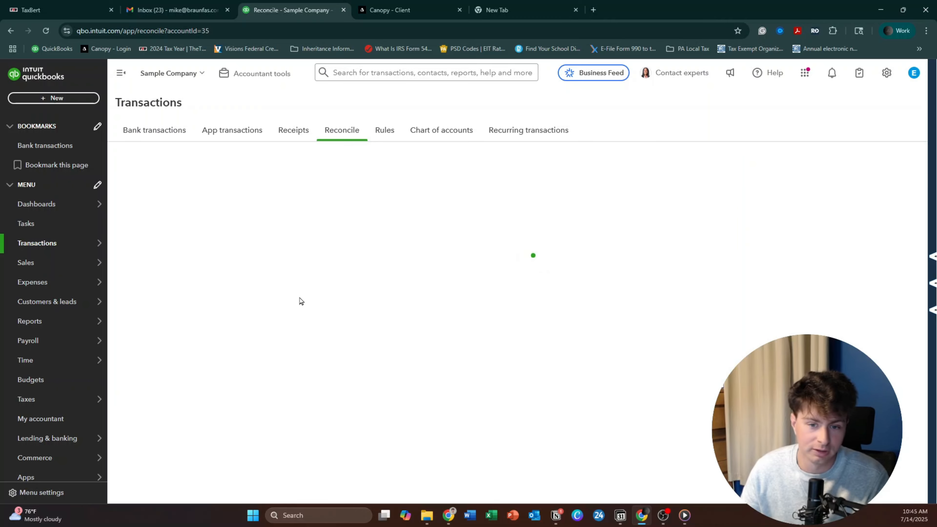
{"action": "left_click", "coordinate": [629, 180]}
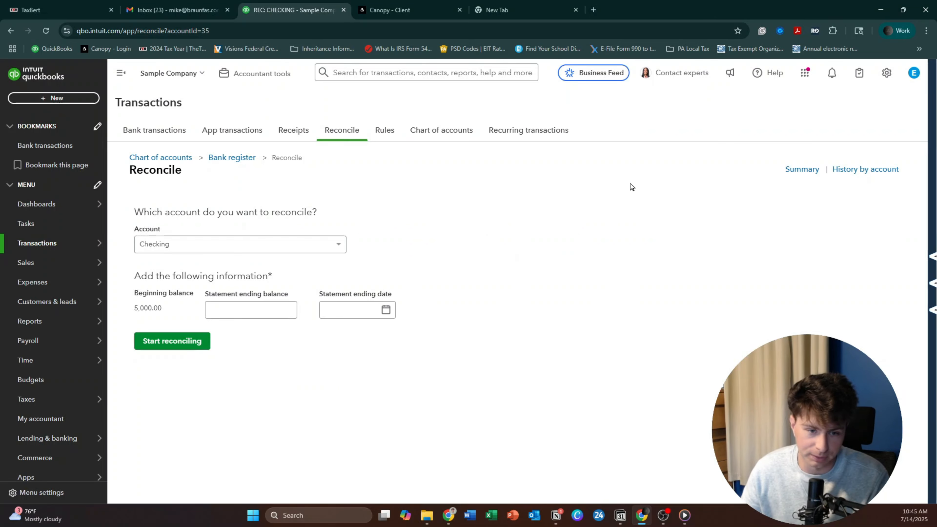
- Check the beginning and statement ending balance fields for the Checking reconciliation, and open the bank transactions
{"action": "left_click", "coordinate": [268, 307]}
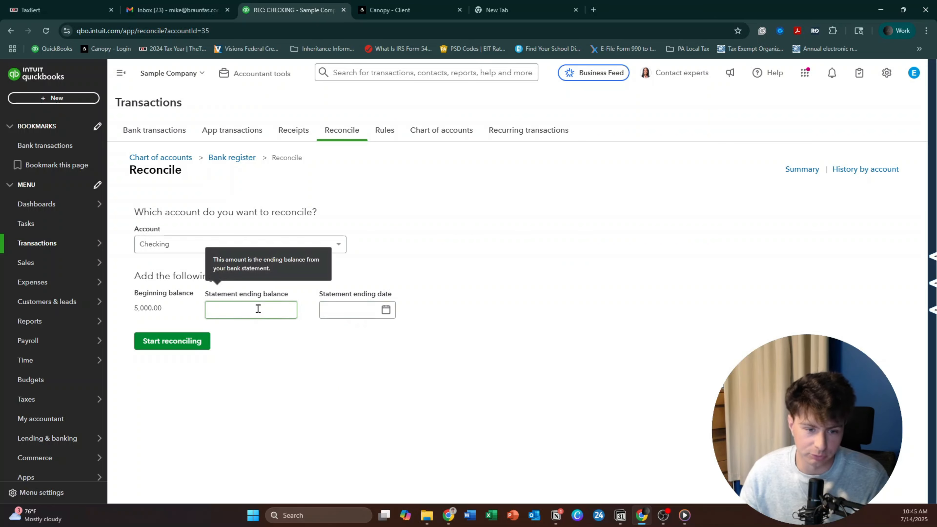
{"action": "left_click", "coordinate": [616, 328]}
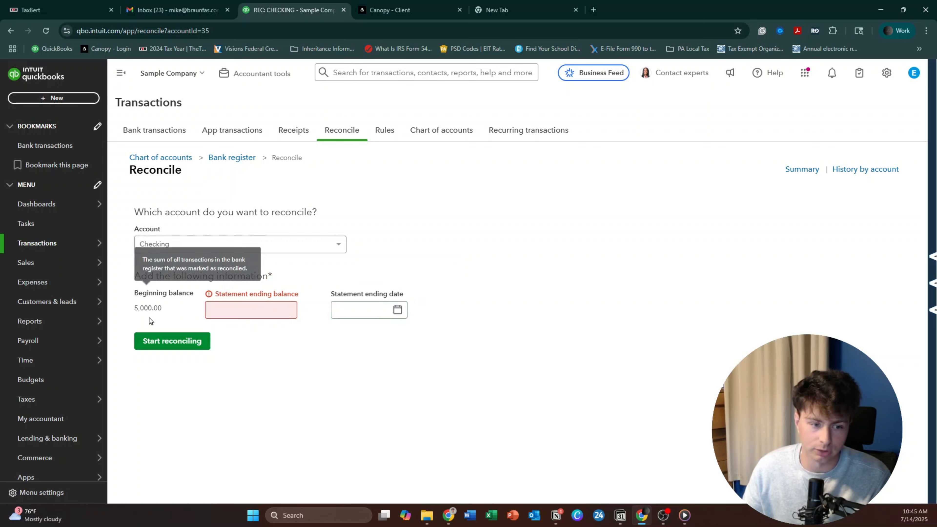
{"action": "left_click", "coordinate": [230, 310]}
{"action": "left_click", "coordinate": [154, 131]}
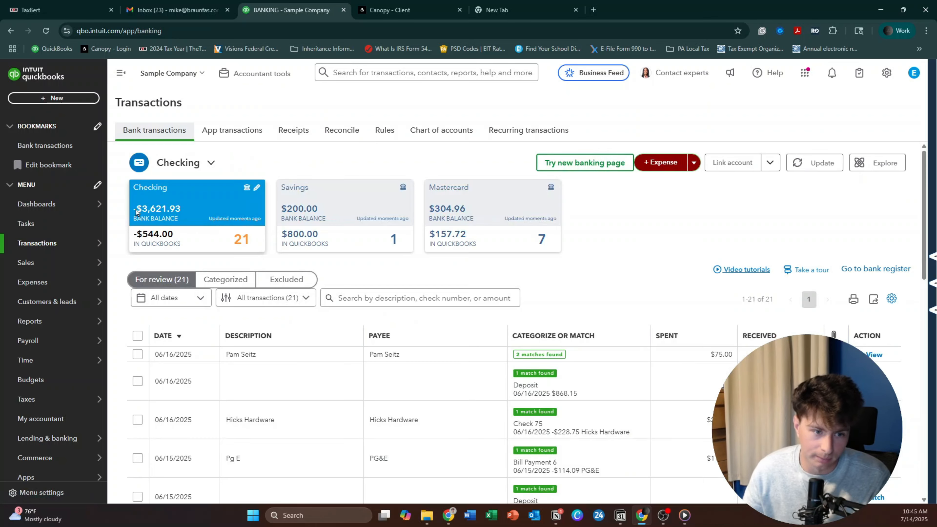